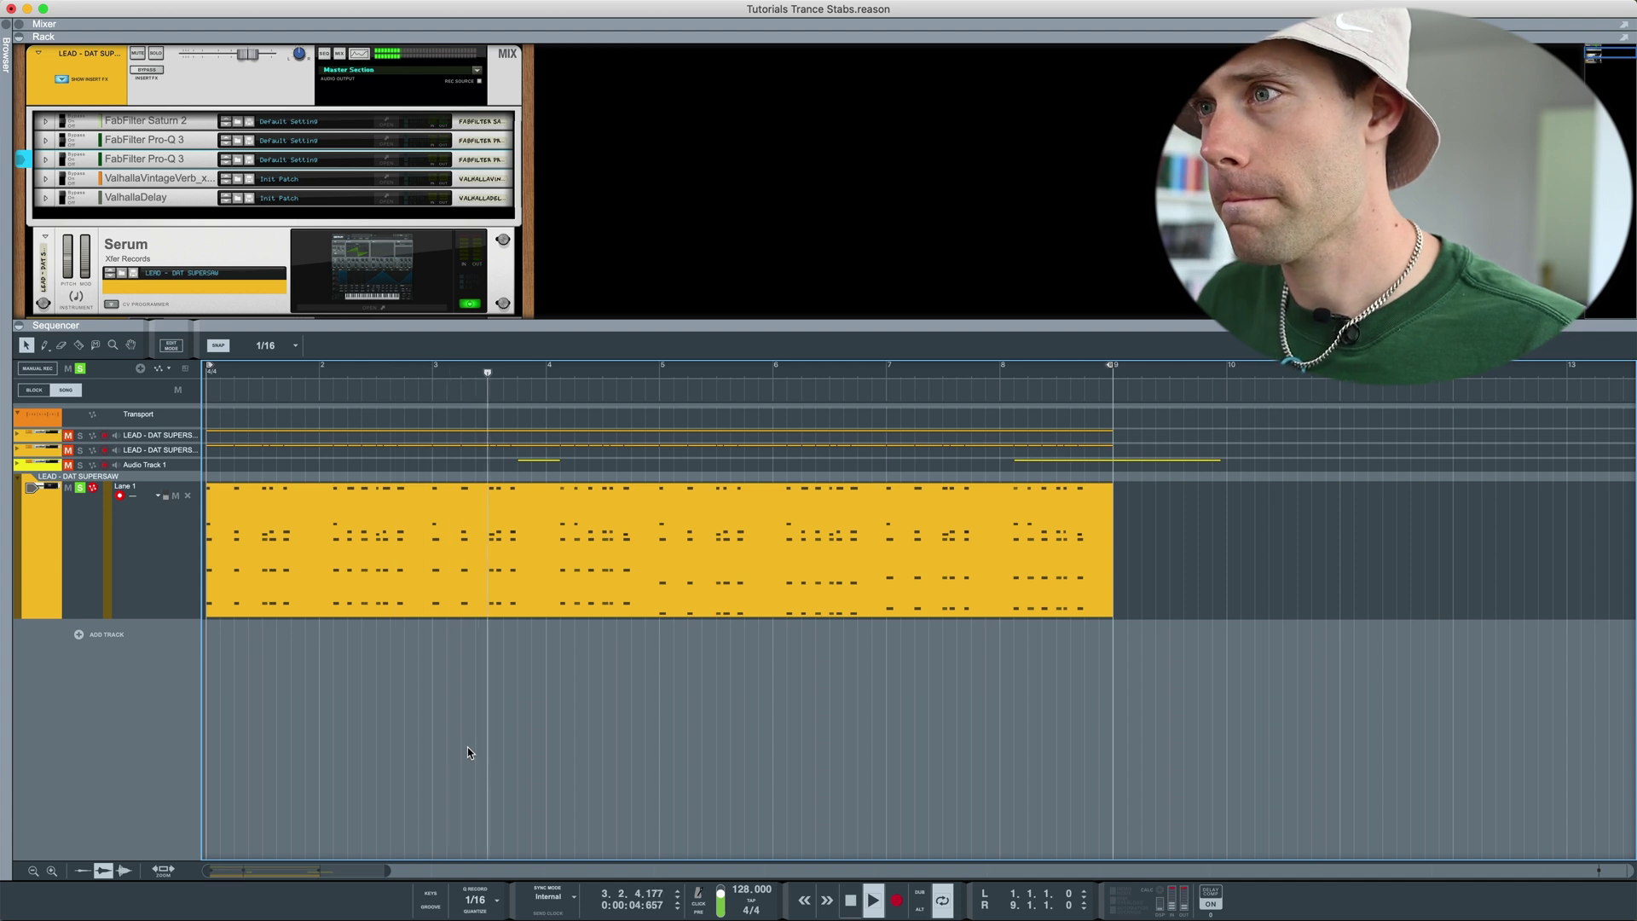
- Stop playback and razor-split the LEAD - DAT SUPERSAW clip just before bar 4
{"action": "key", "text": "space"}
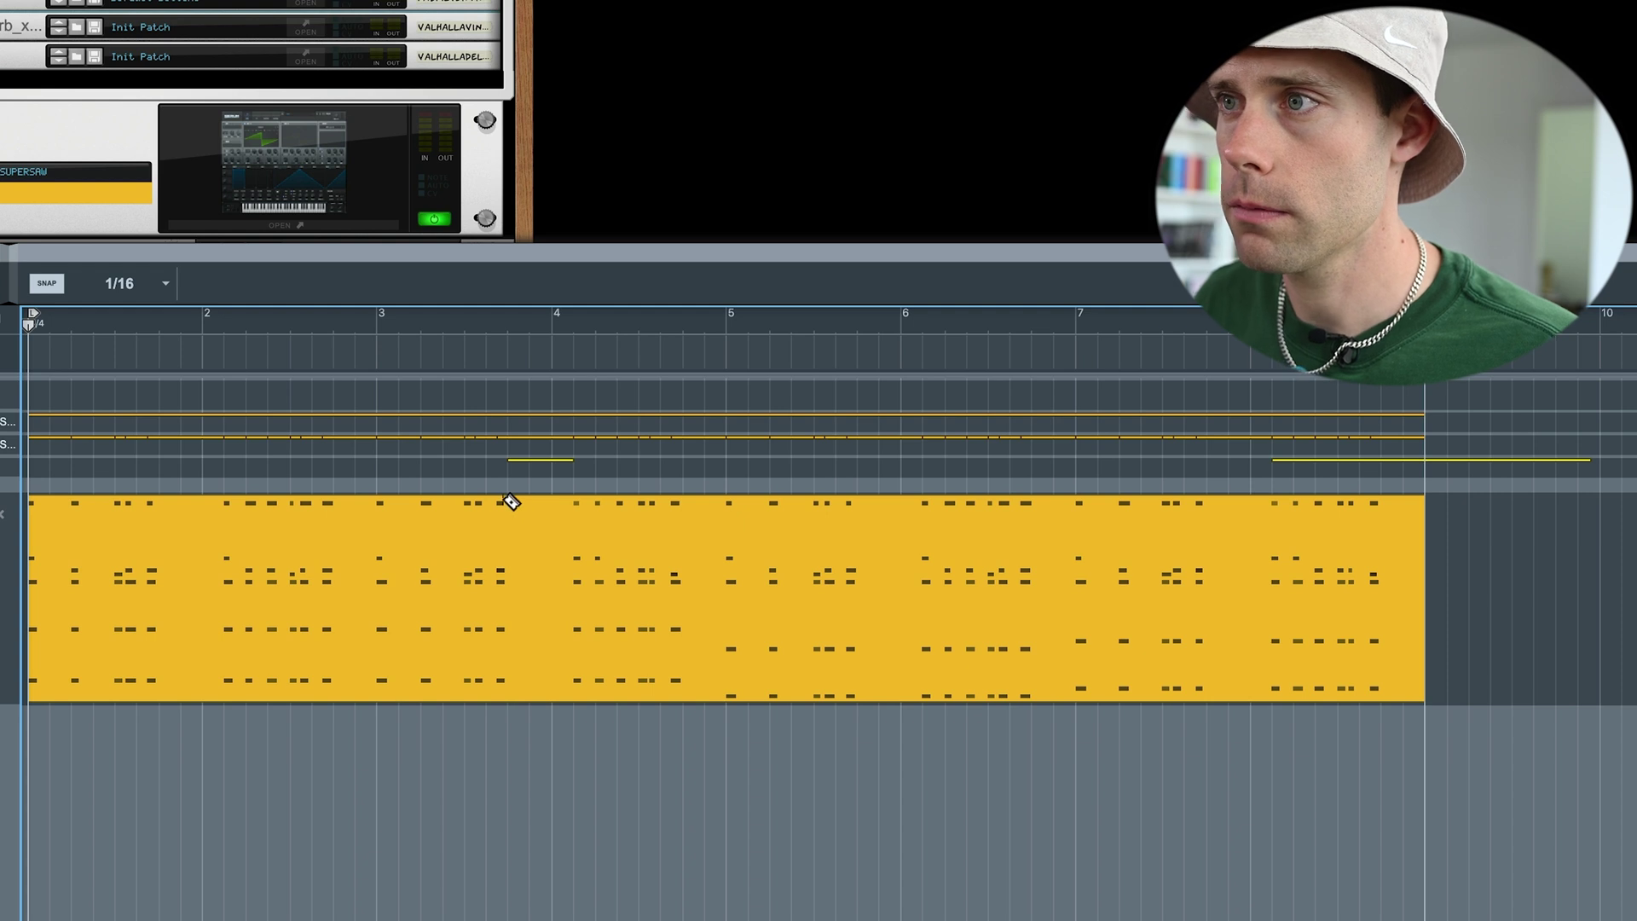
{"action": "left_click", "coordinate": [576, 512]}
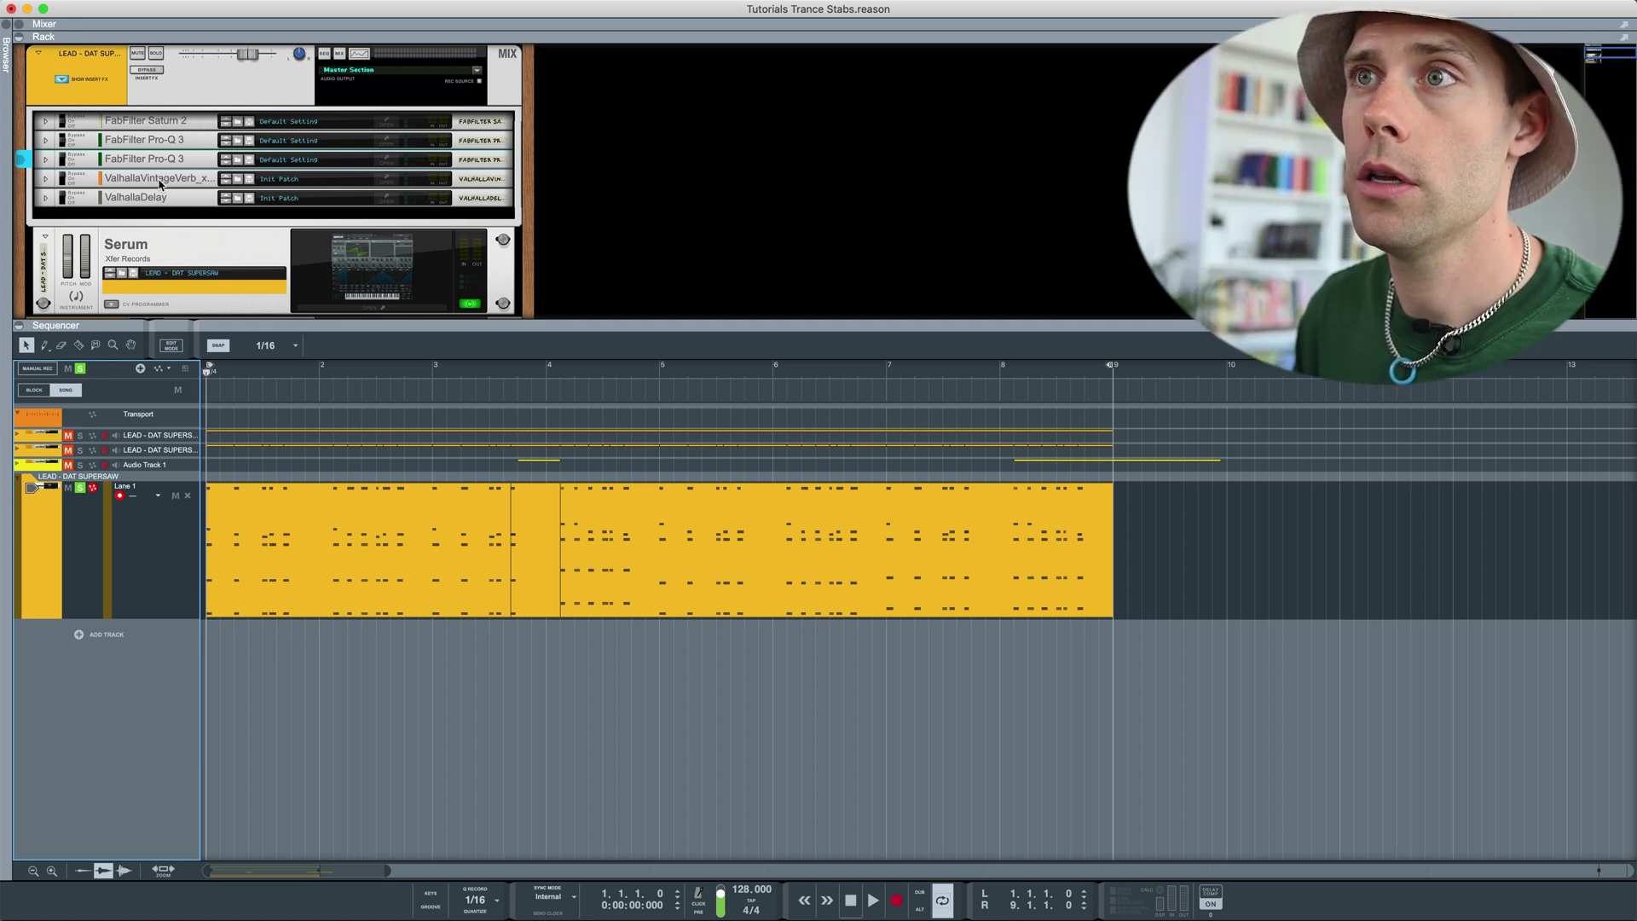
{"action": "left_click", "coordinate": [388, 185]}
{"action": "left_click_drag", "start_coordinate": [811, 105], "coordinate": [926, 2]}
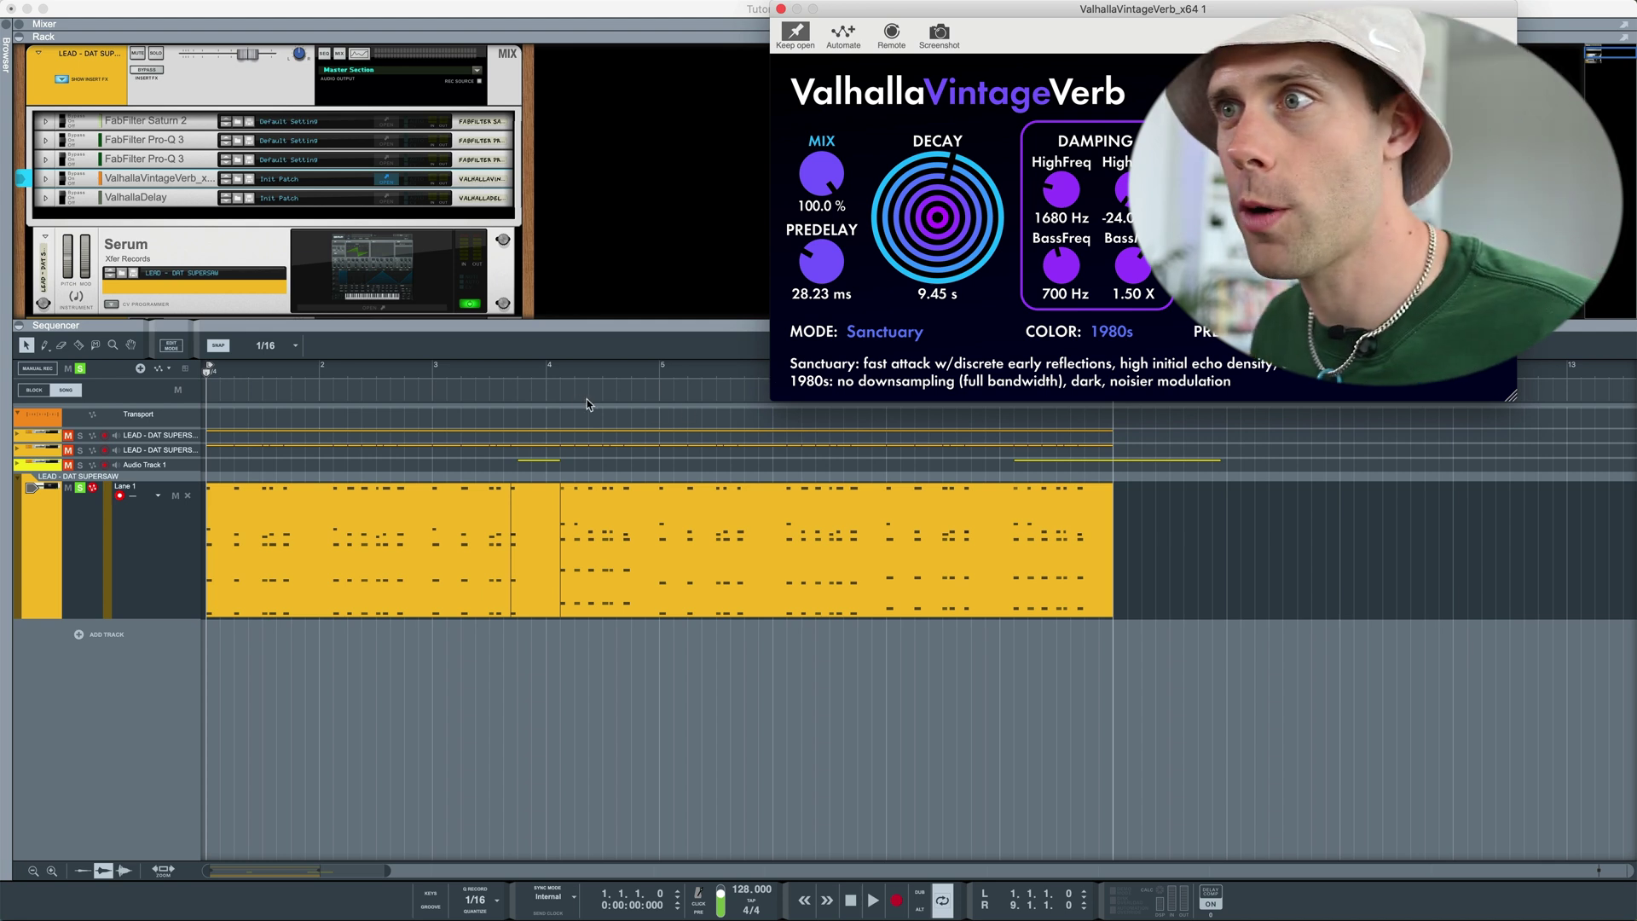
{"action": "left_click", "coordinate": [457, 364]}
{"action": "key", "text": "space"}
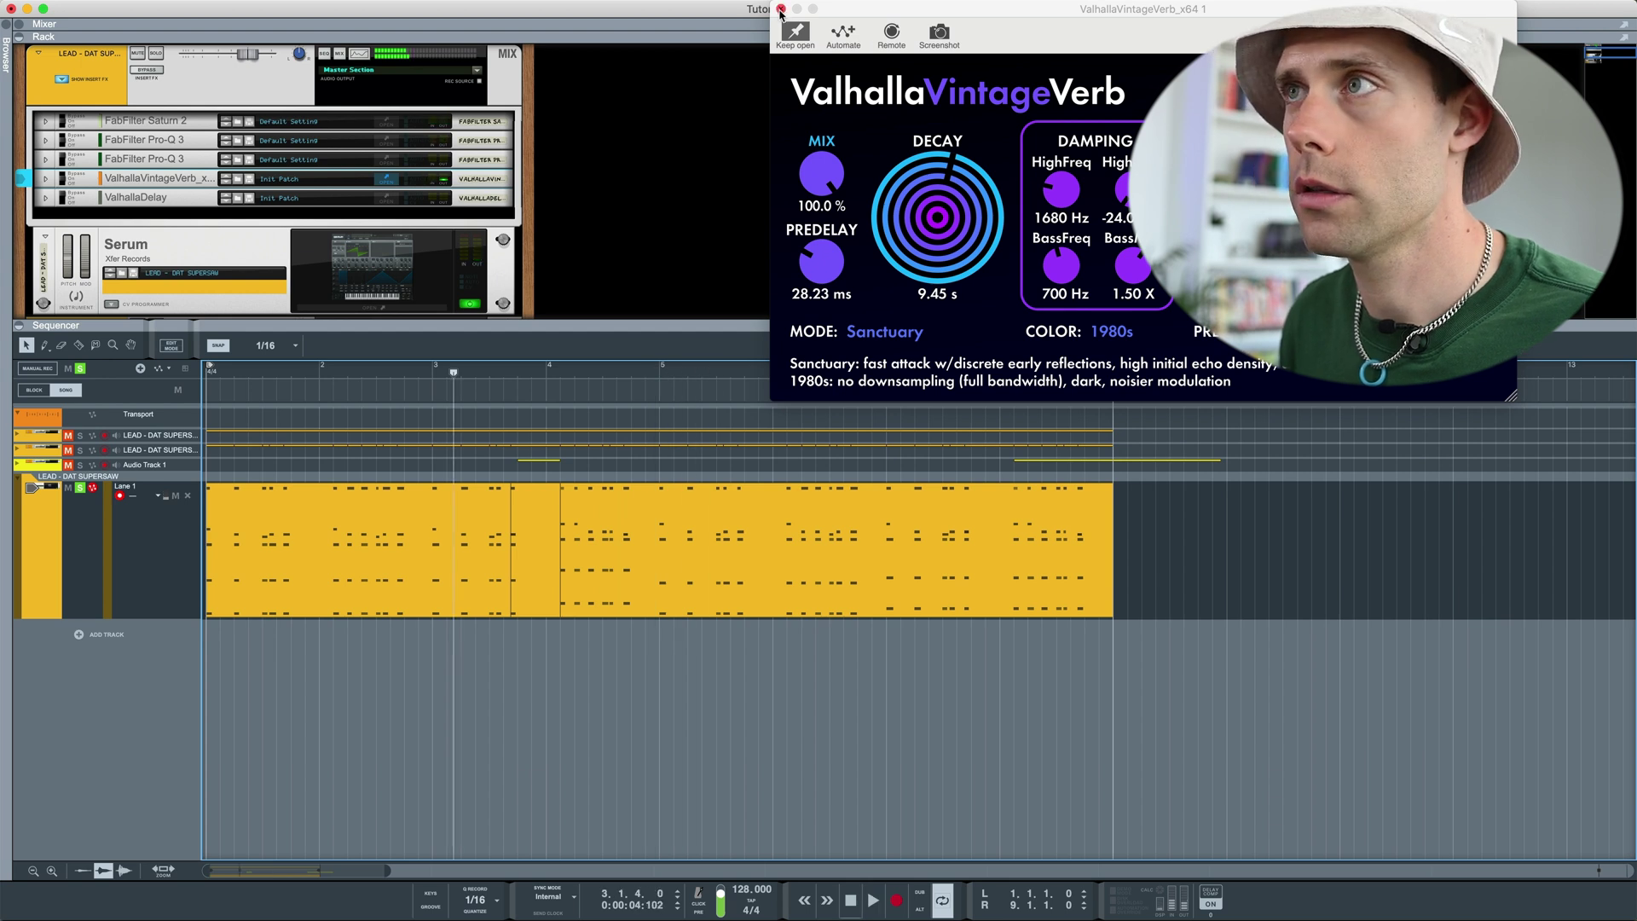
{"action": "left_click", "coordinate": [781, 11]}
{"action": "left_click", "coordinate": [781, 11]}
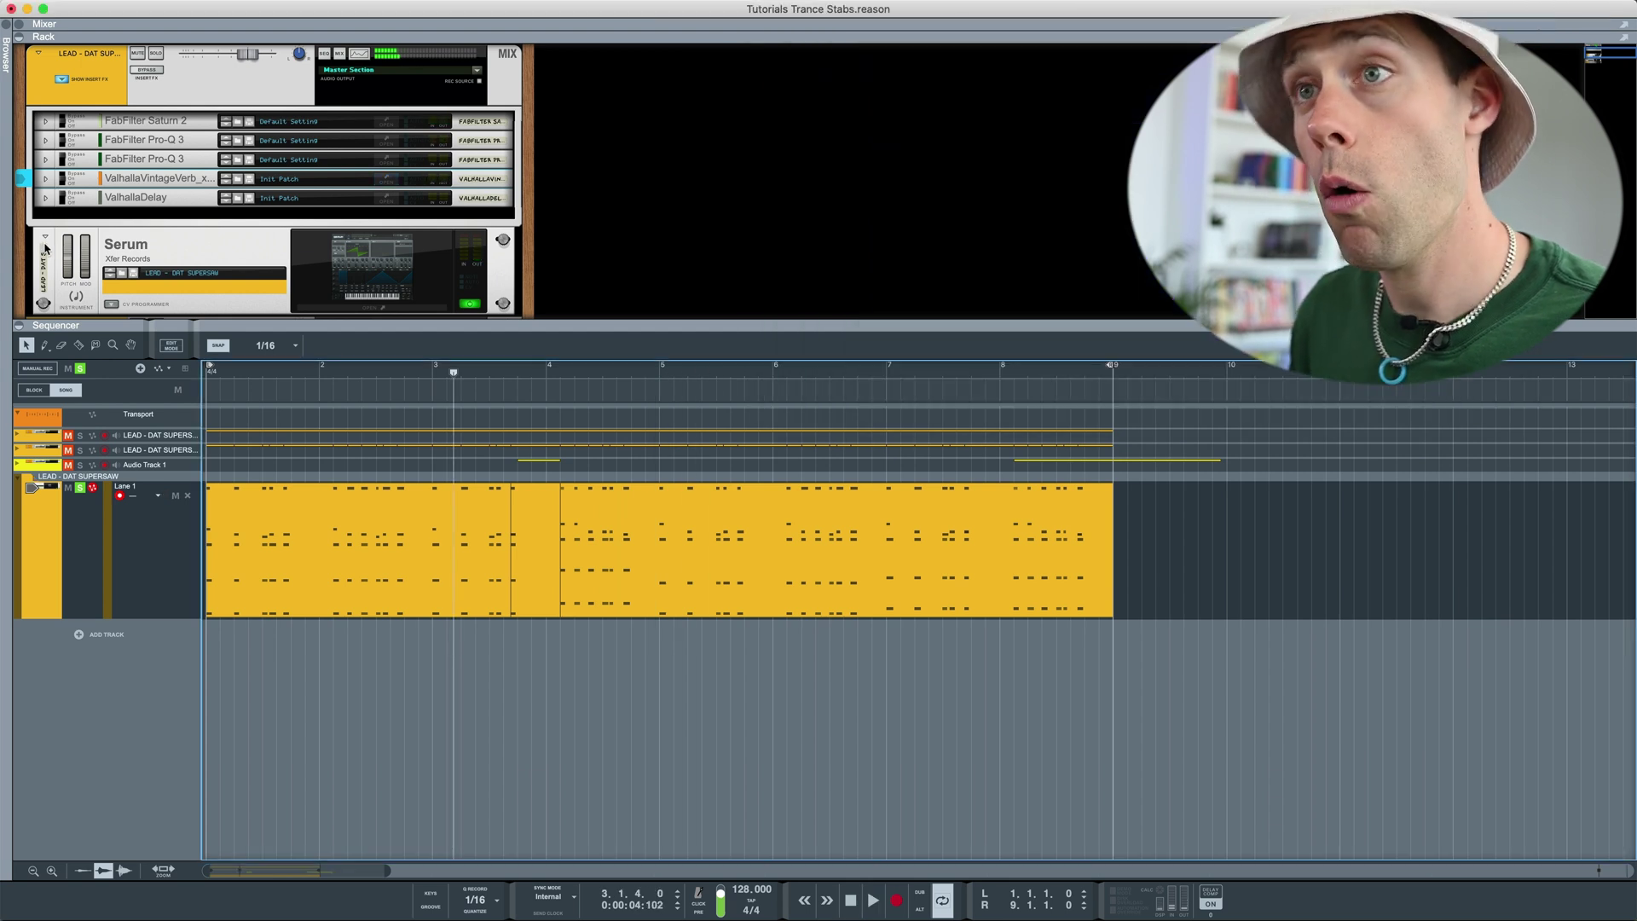
{"action": "left_click", "coordinate": [65, 200]}
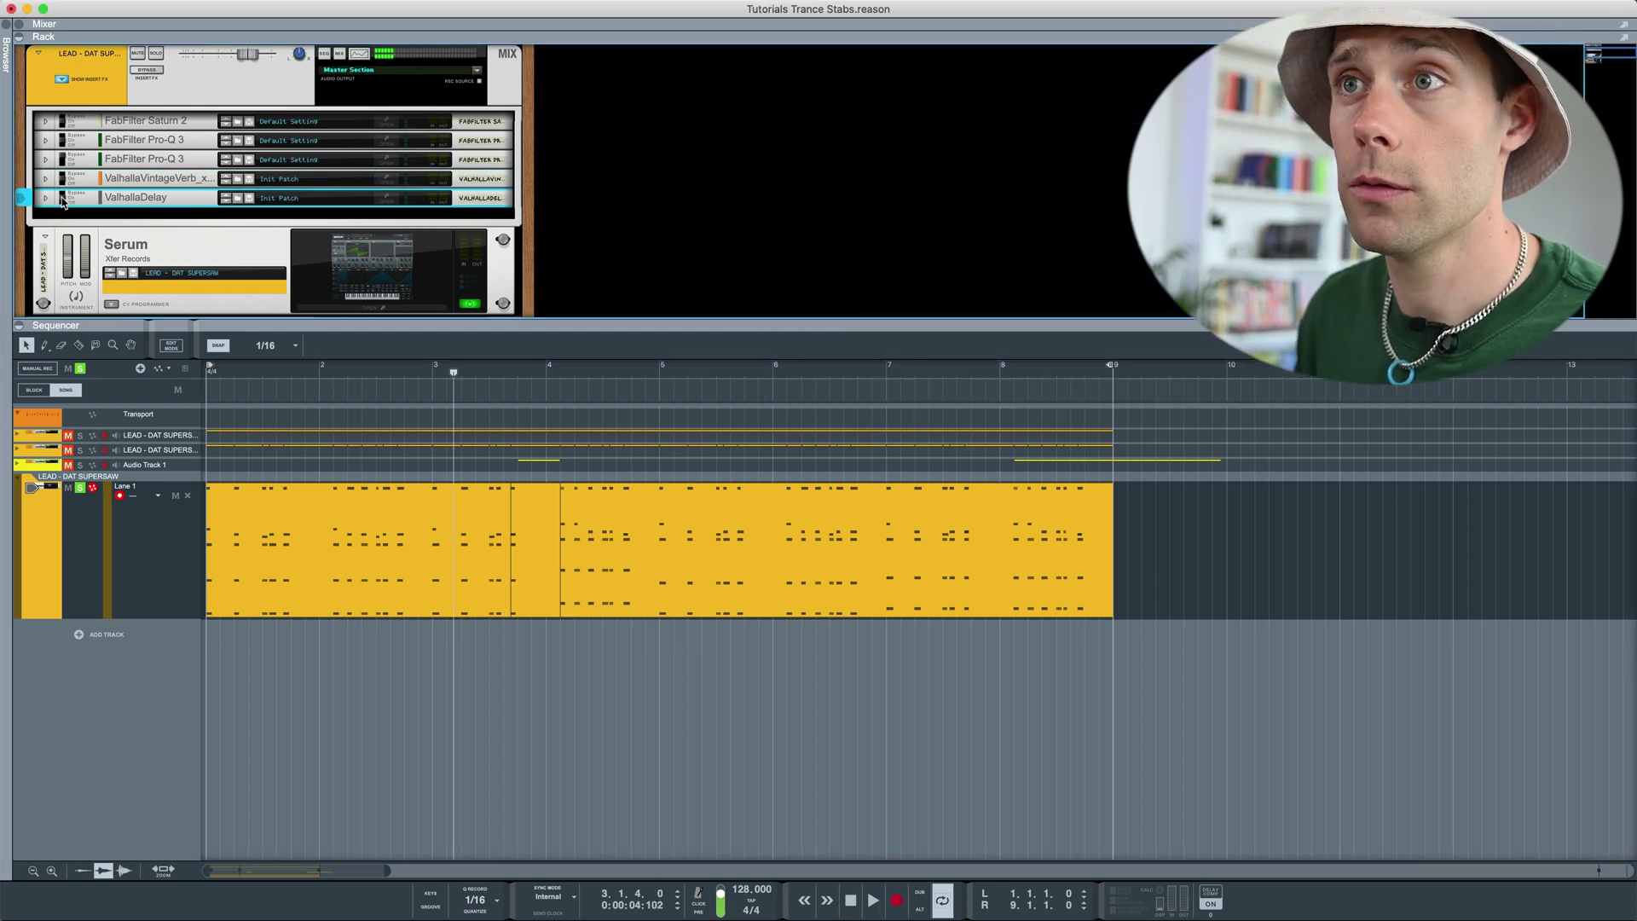
{"action": "double_click", "coordinate": [377, 202]}
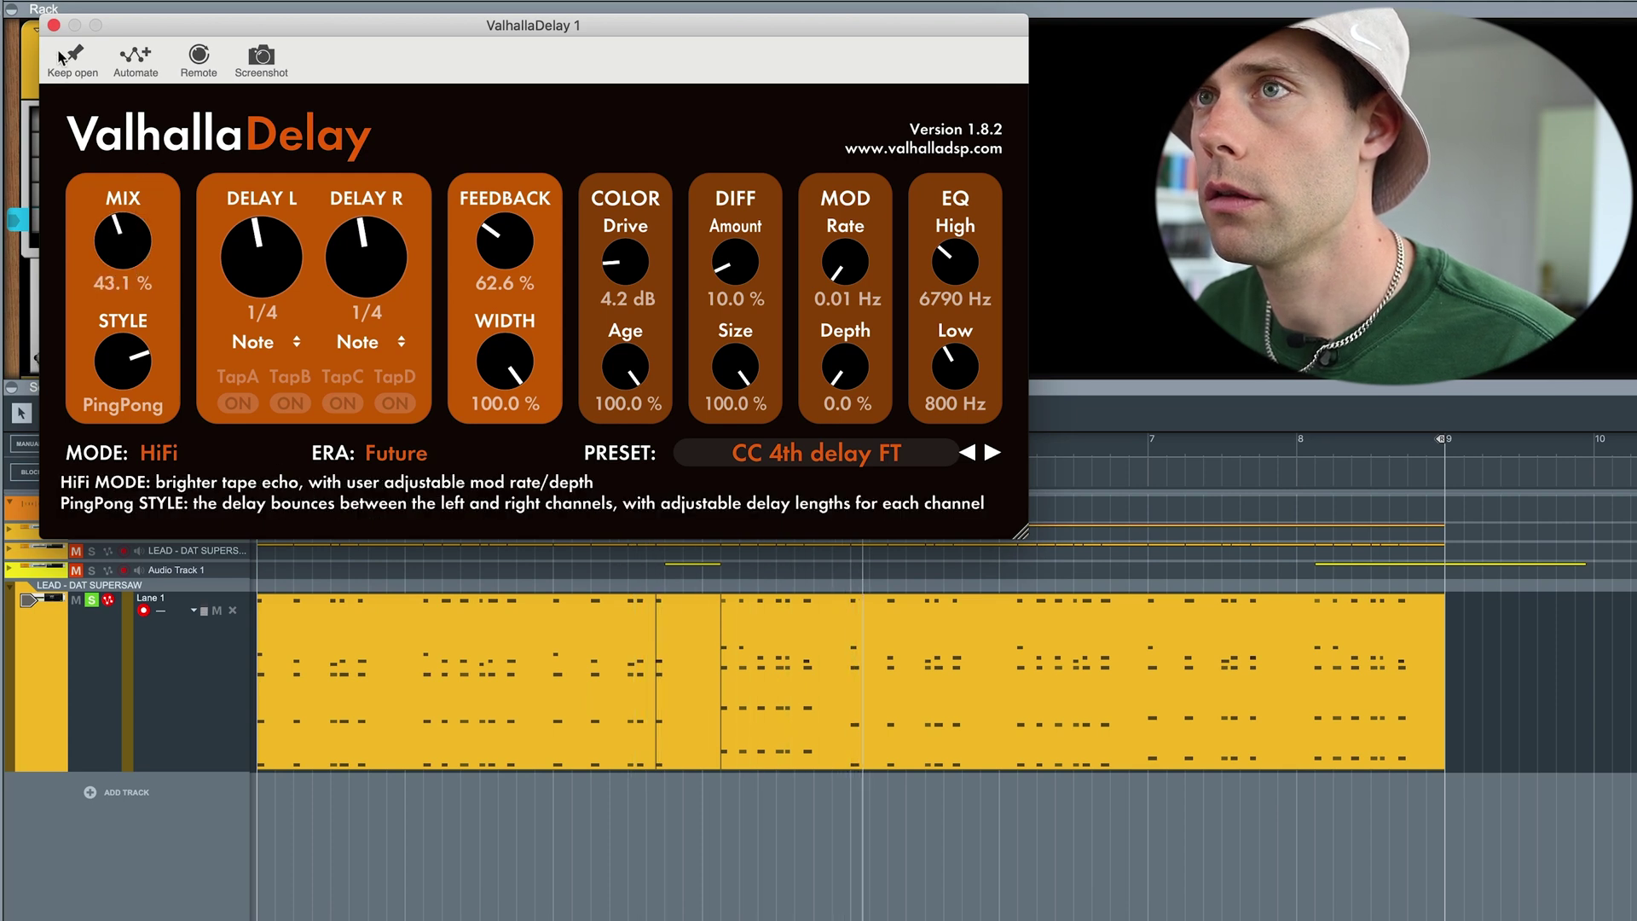
{"action": "left_click", "coordinate": [53, 25]}
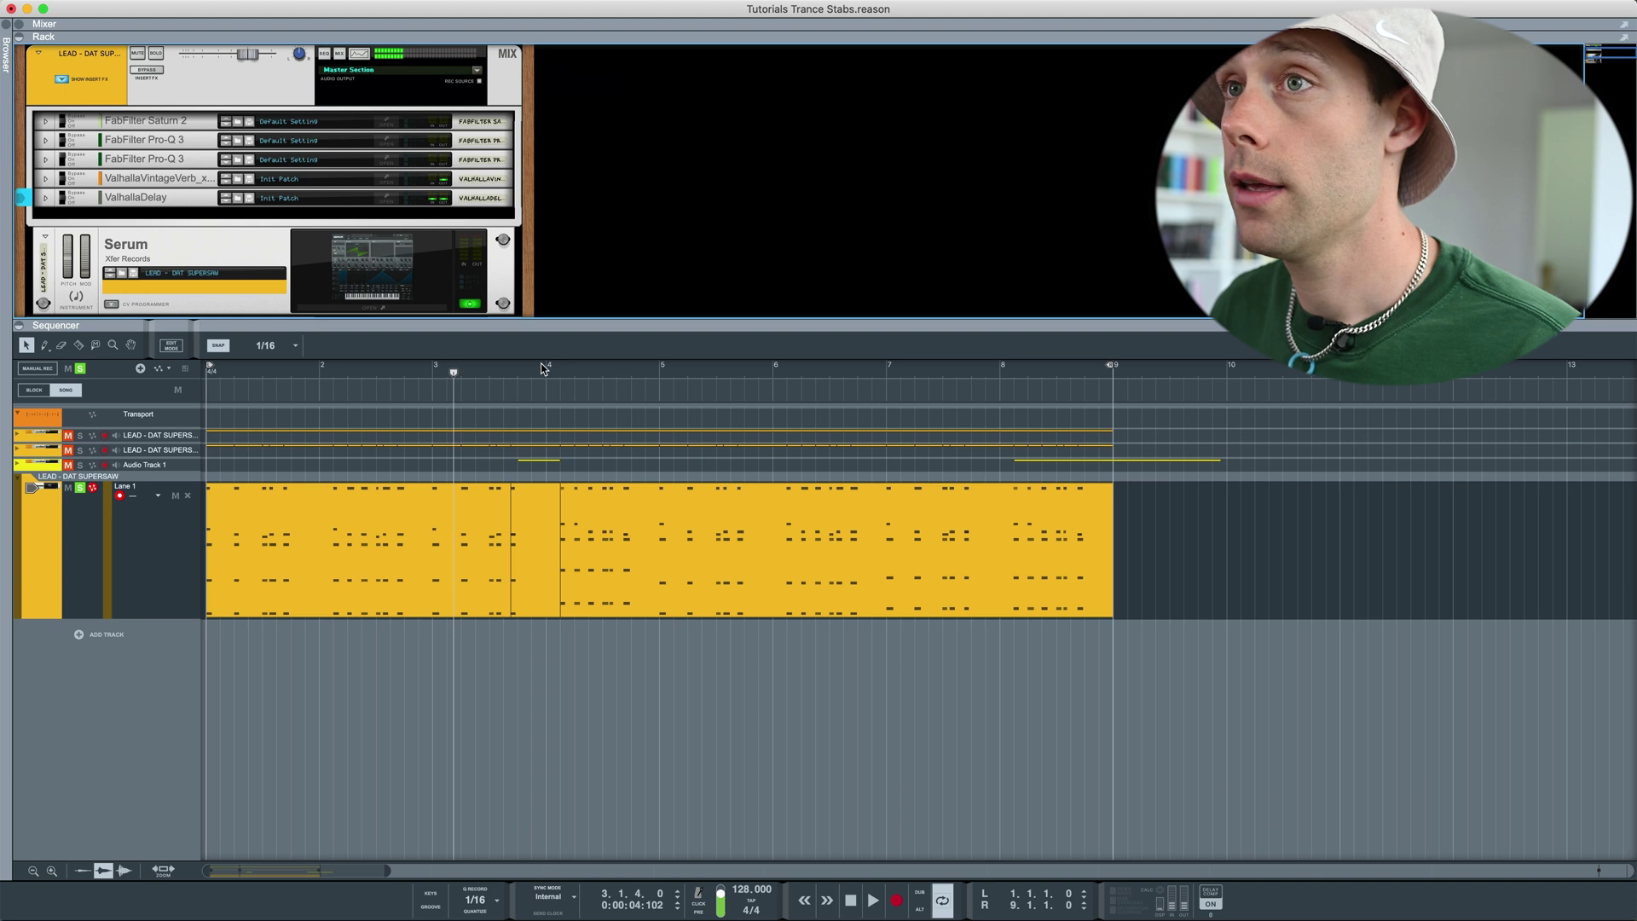
- Open the second Pro-Q 3 and add a low cut raised to about 218 Hz
{"action": "left_click", "coordinate": [381, 162]}
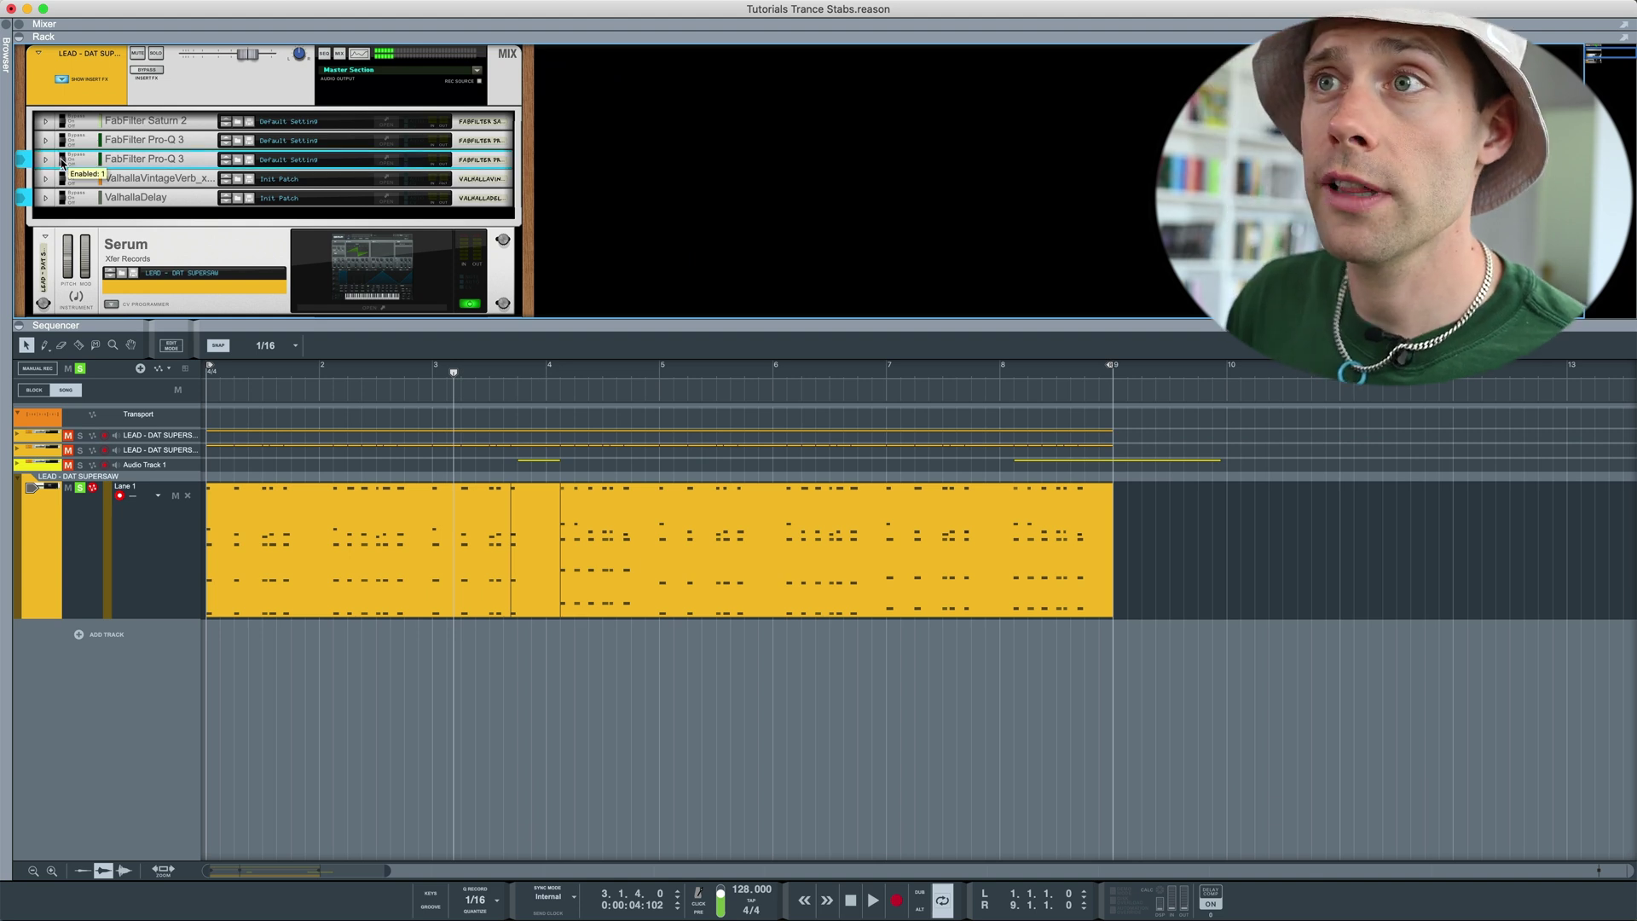
{"action": "left_click", "coordinate": [385, 166]}
{"action": "left_click_drag", "start_coordinate": [57, 52], "coordinate": [905, 39]}
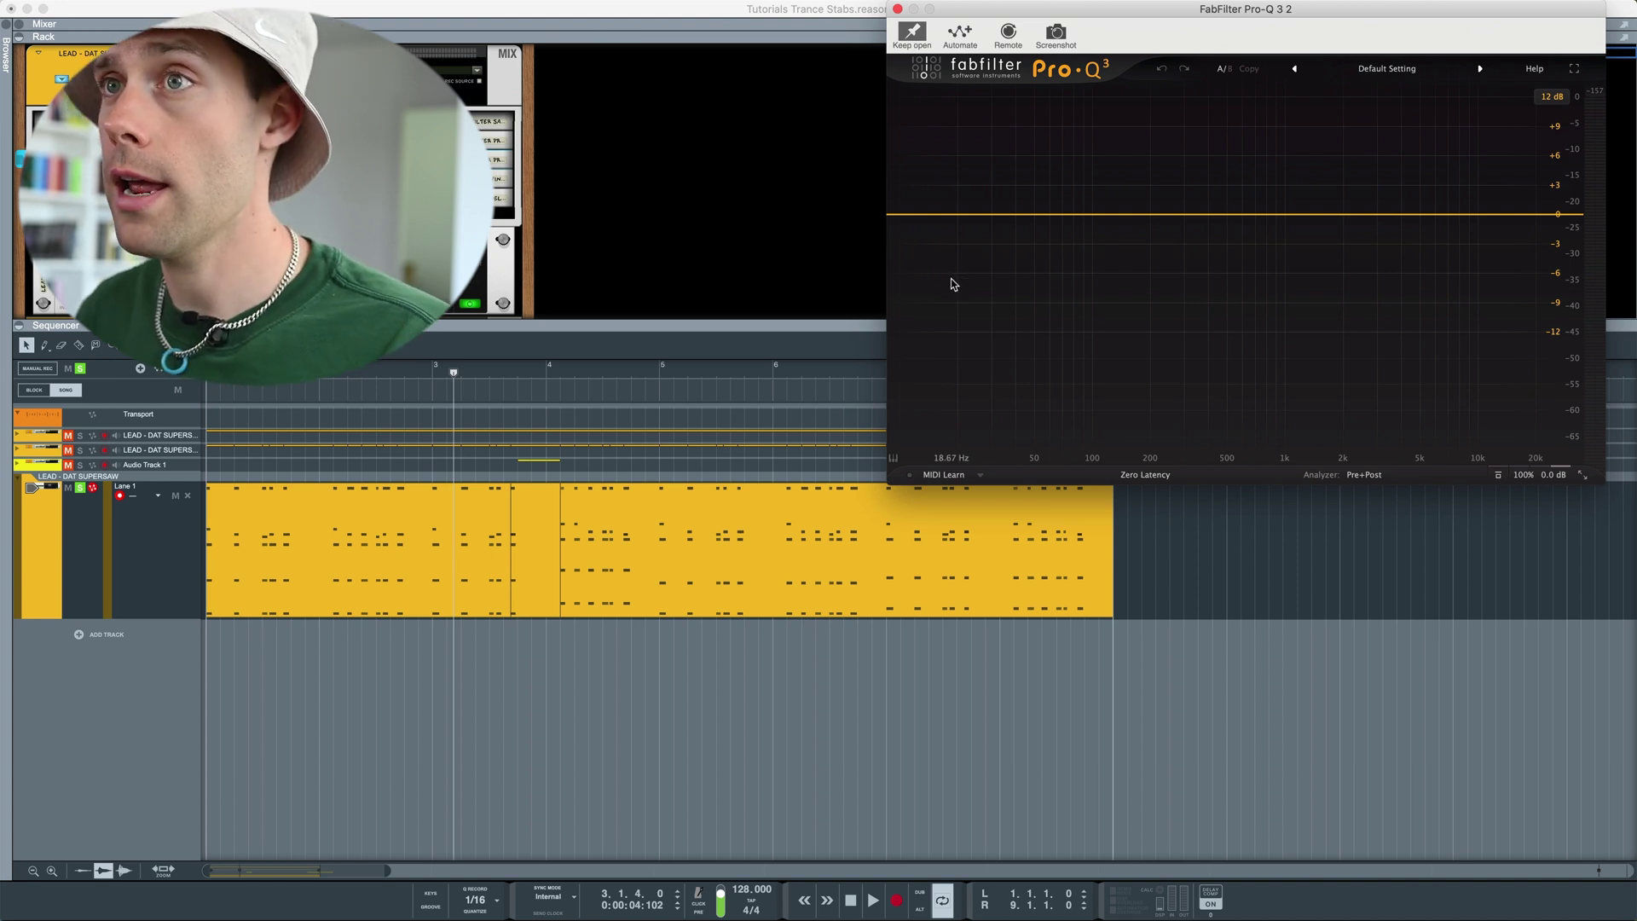
{"action": "left_click", "coordinate": [891, 215]}
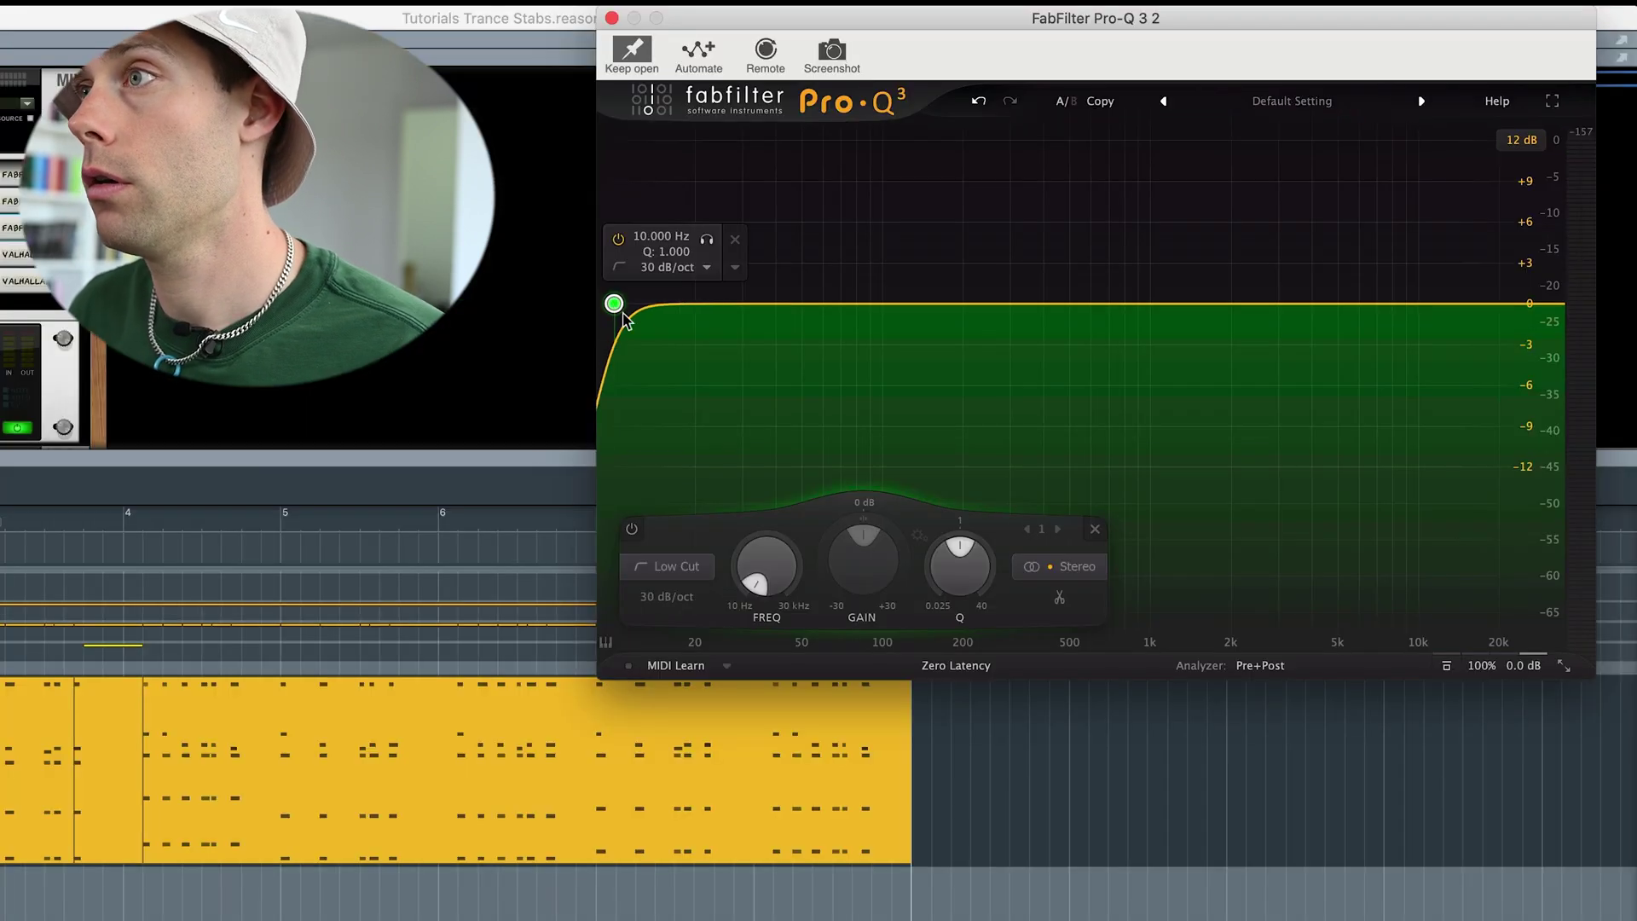
{"action": "key", "text": "space"}
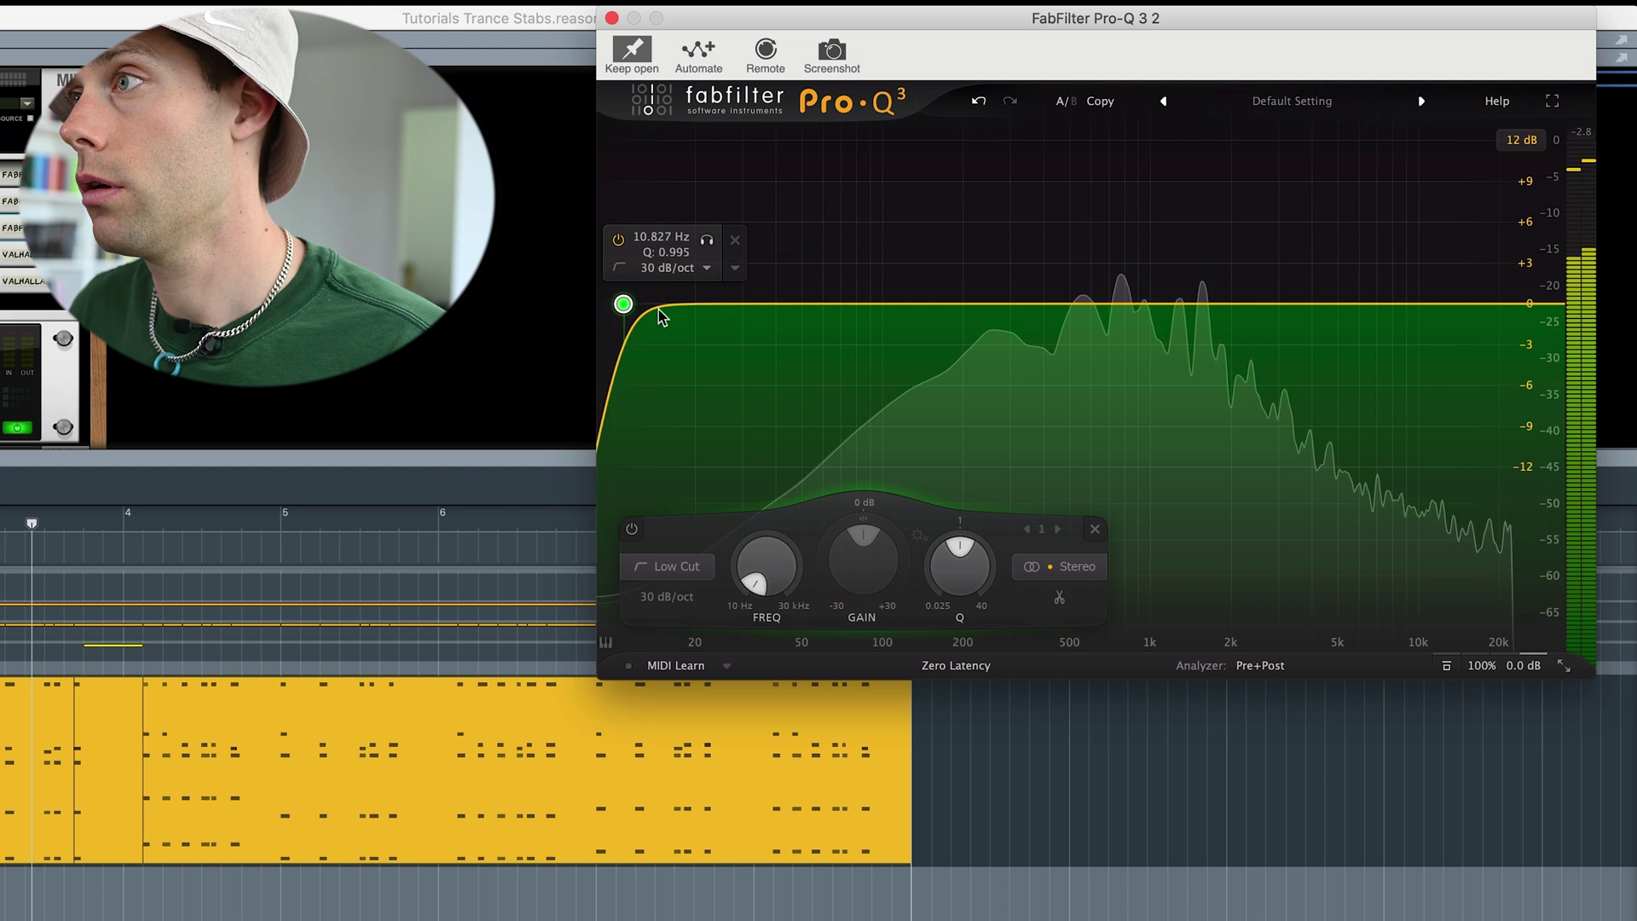
{"action": "mouse_move", "coordinate": [624, 320]}
{"action": "left_mouse_down"}
{"action": "mouse_move", "coordinate": [1043, 310]}
{"action": "mouse_move", "coordinate": [1028, 311]}
{"action": "left_mouse_up"}
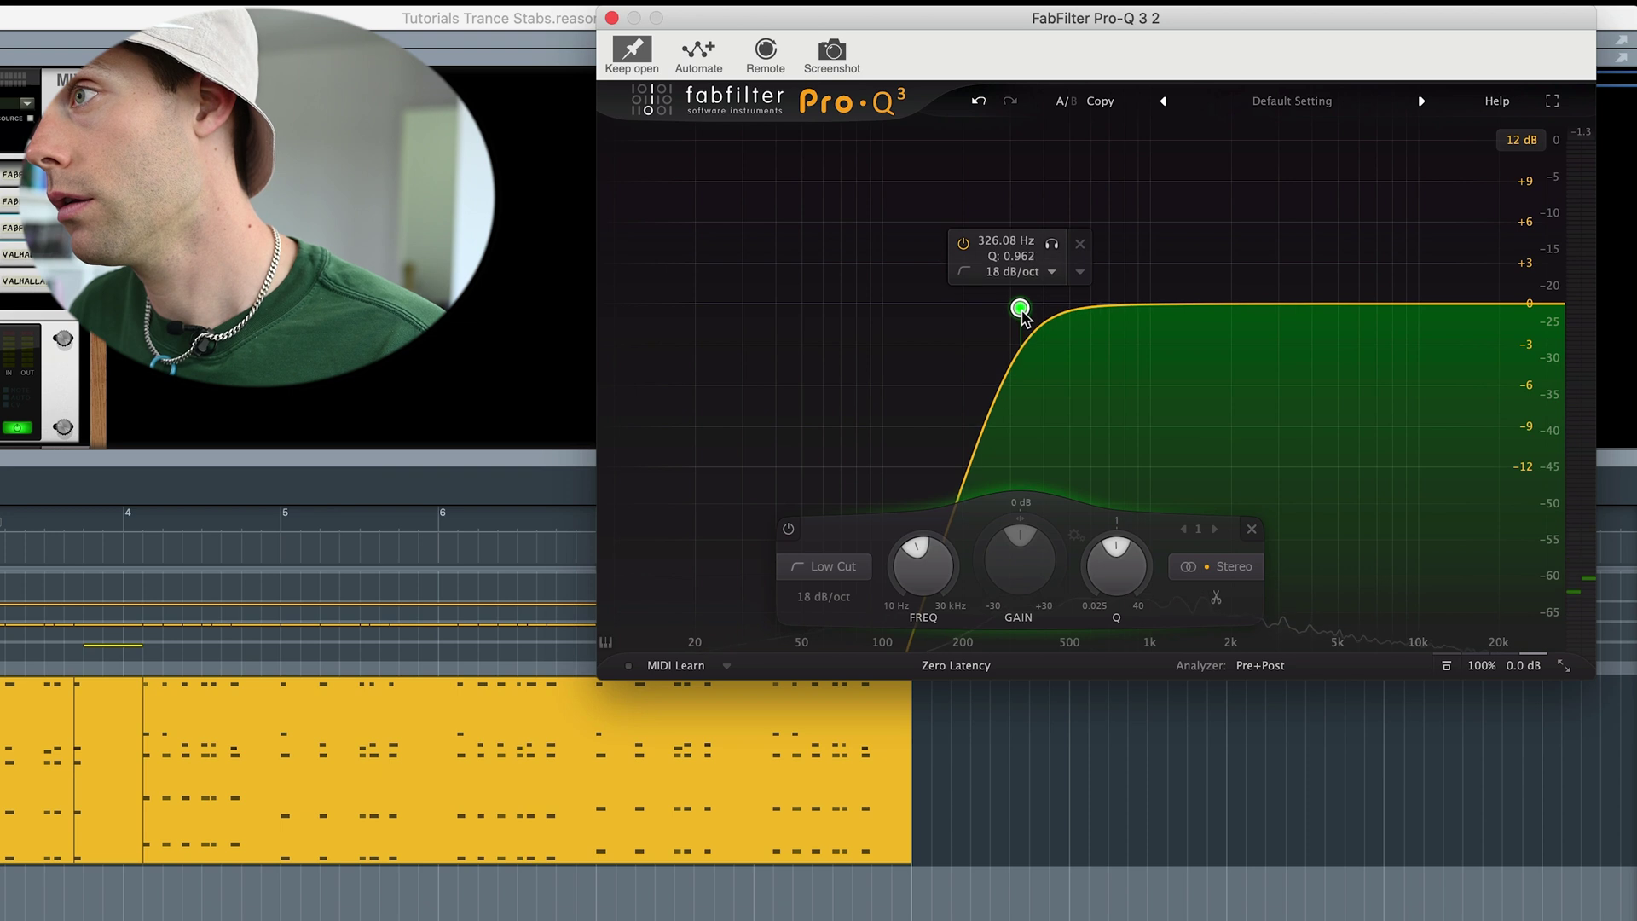
- Add a high cut to the Pro-Q 3, lowered to about 4730 Hz
{"action": "left_click", "coordinate": [1525, 304]}
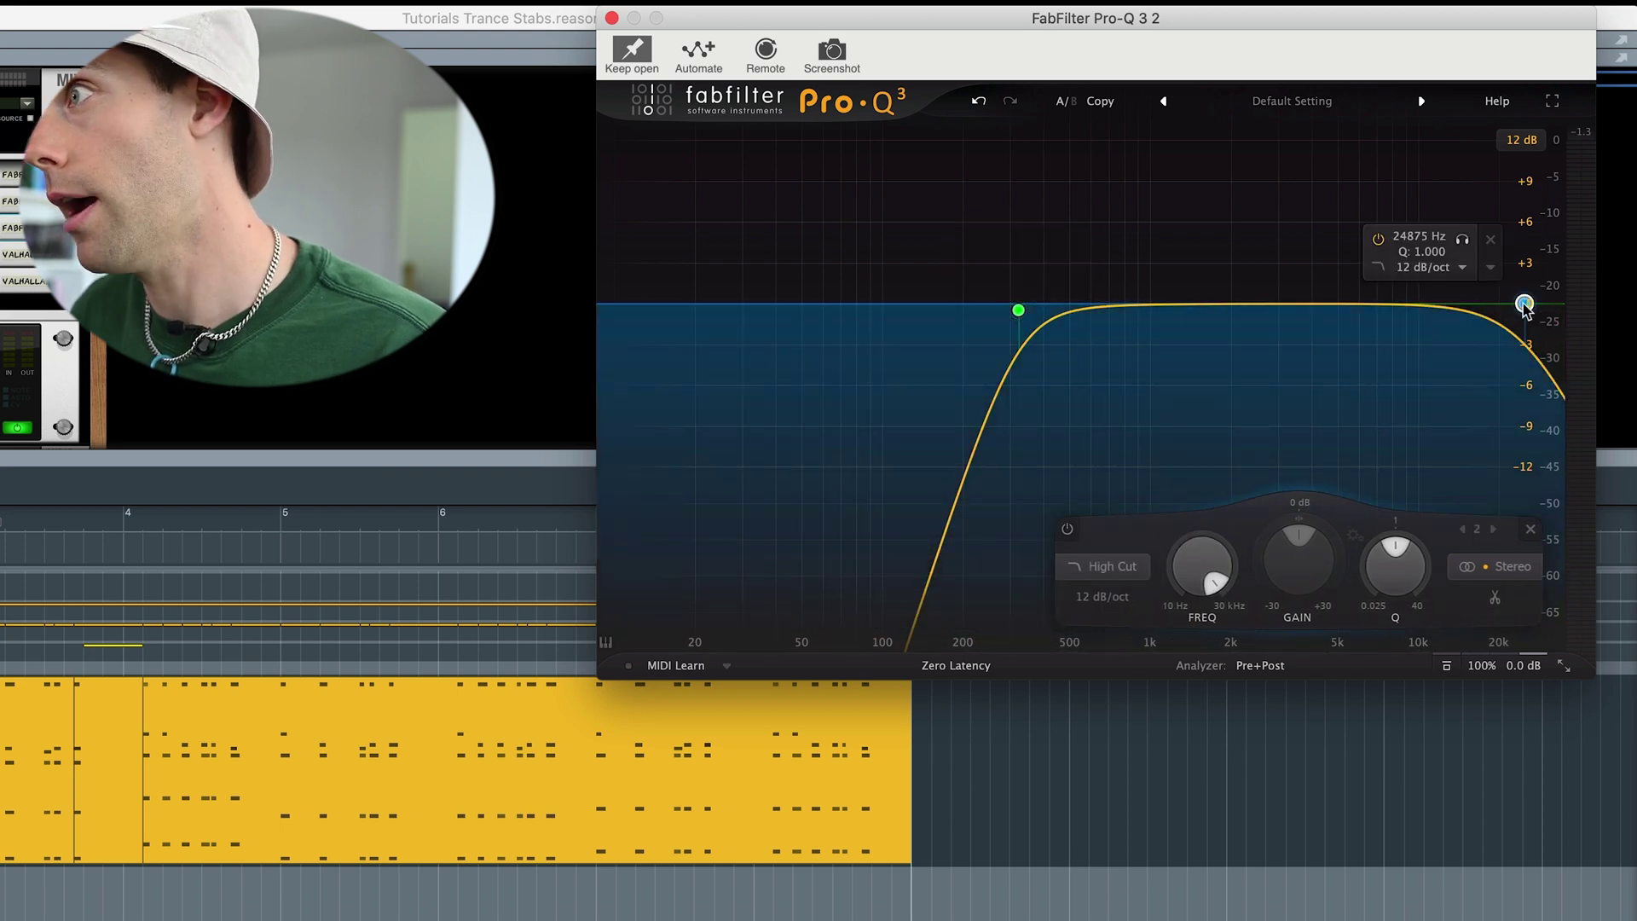
{"action": "key", "text": "space"}
{"action": "left_click_drag", "start_coordinate": [1524, 305], "coordinate": [1332, 297]}
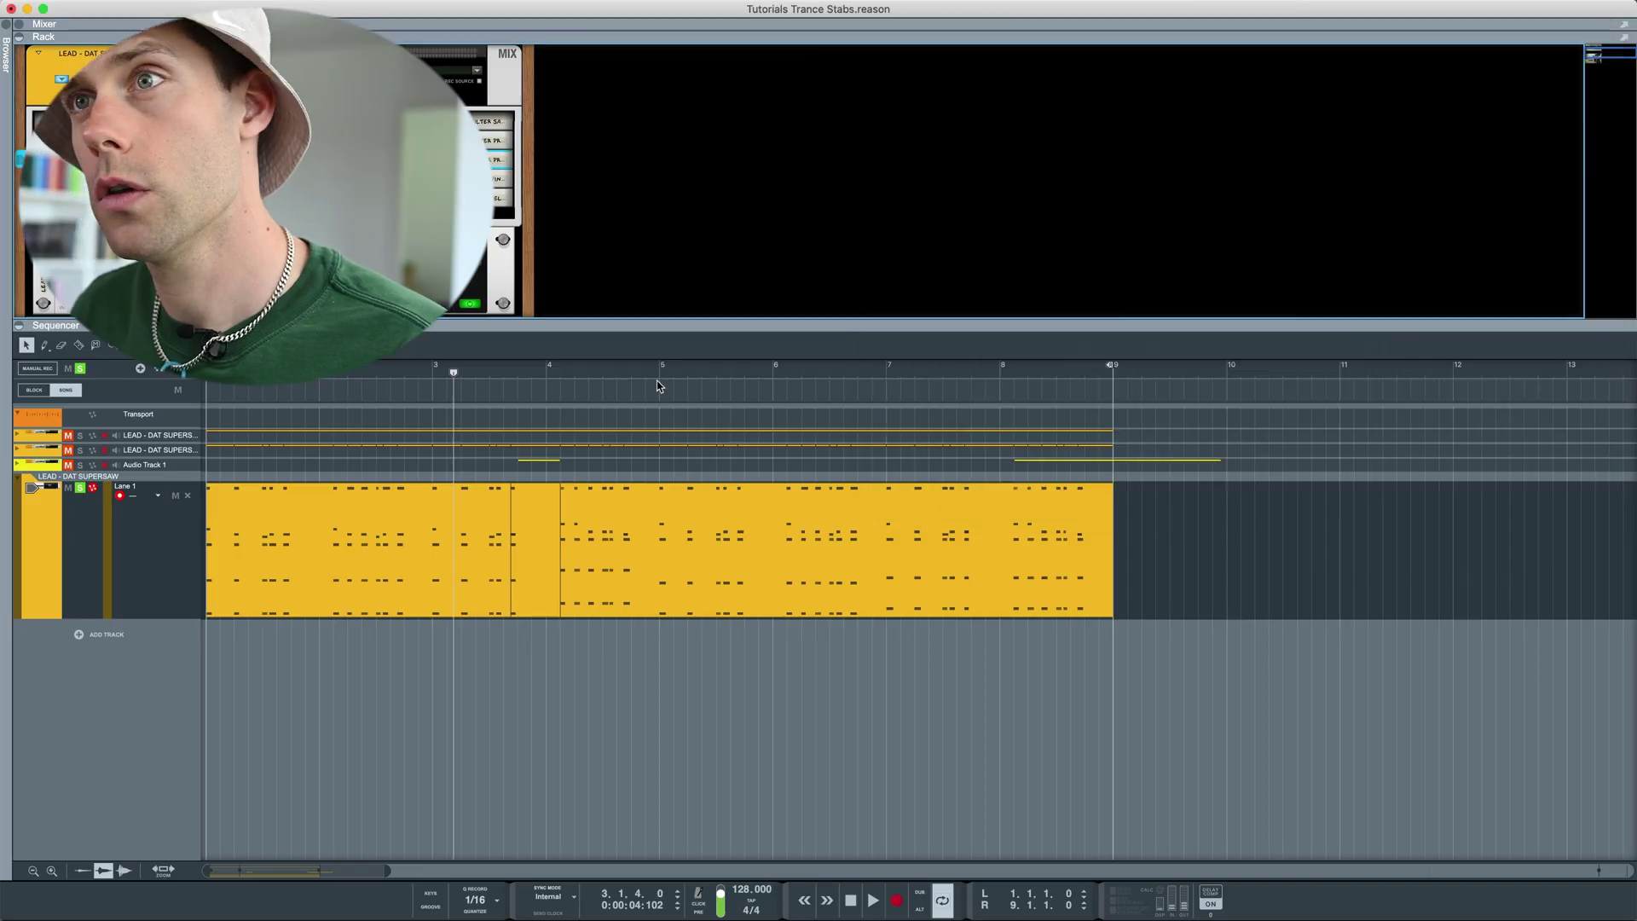
- Bounce the lead slice to a new track and make the Bounced 3 track taller
{"action": "right_click", "coordinate": [532, 595]}
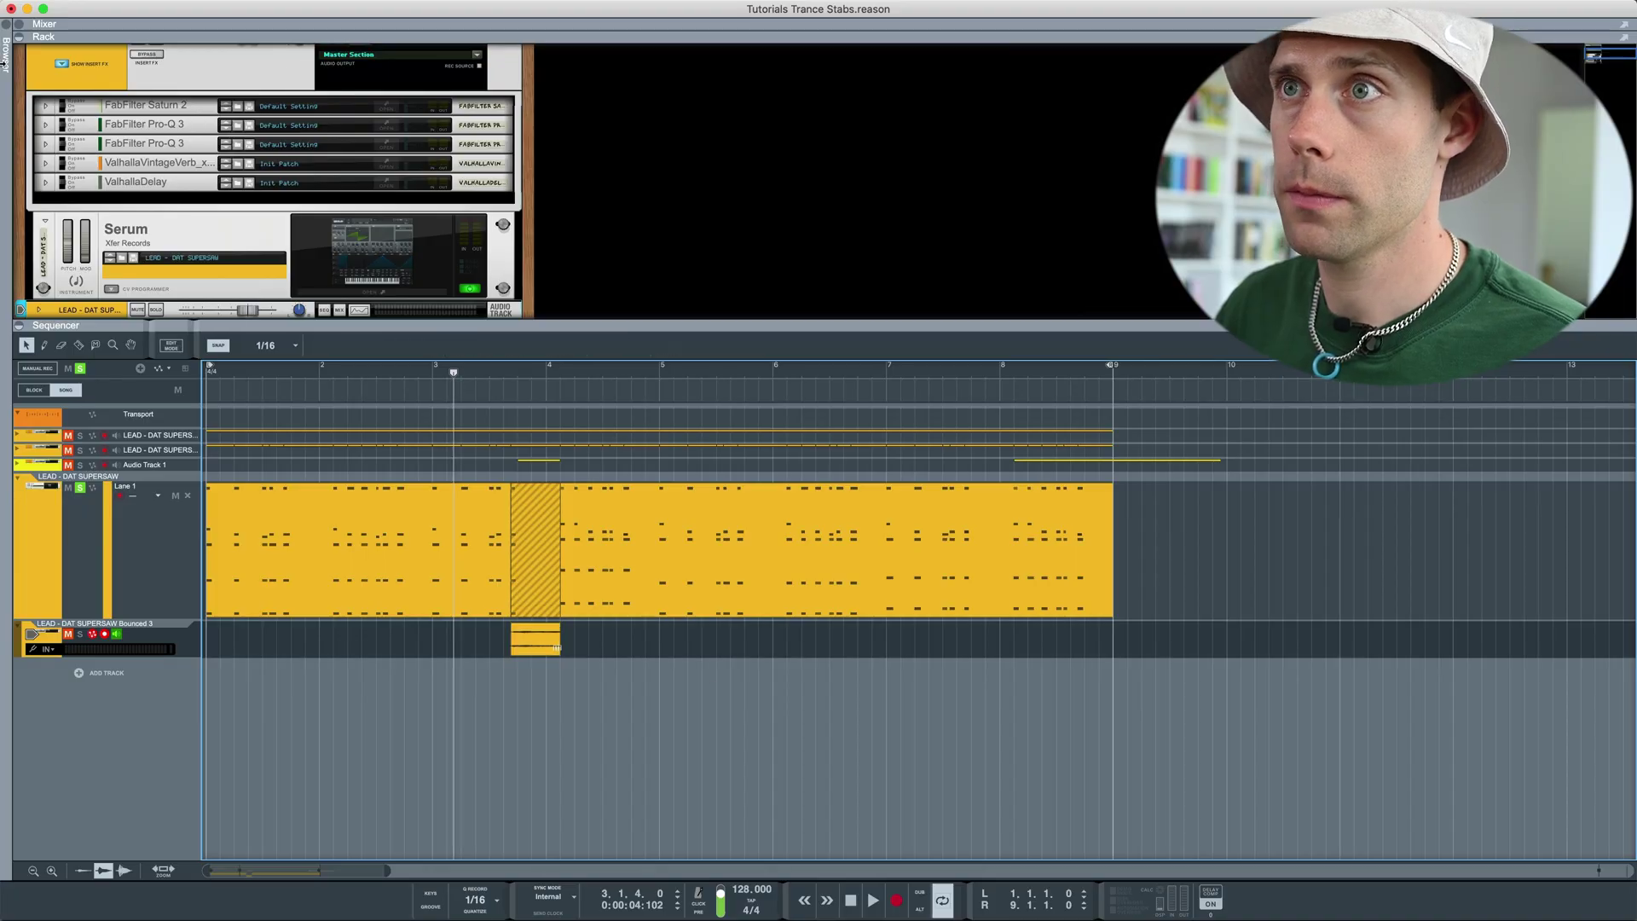
{"action": "left_click", "coordinate": [77, 182]}
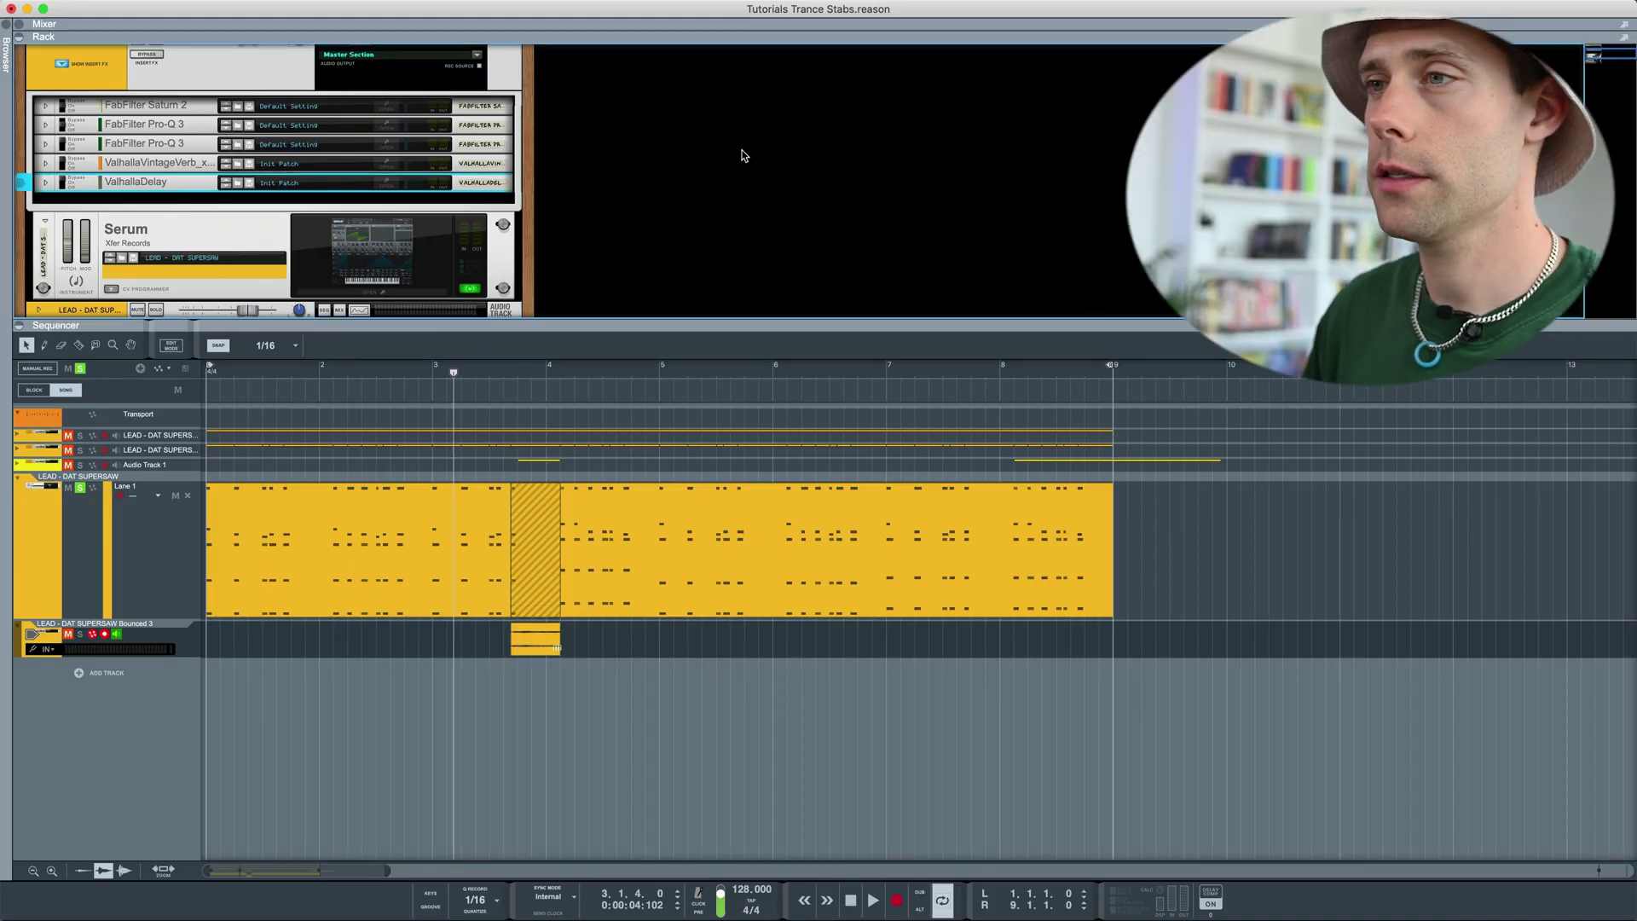
{"action": "left_click", "coordinate": [538, 573]}
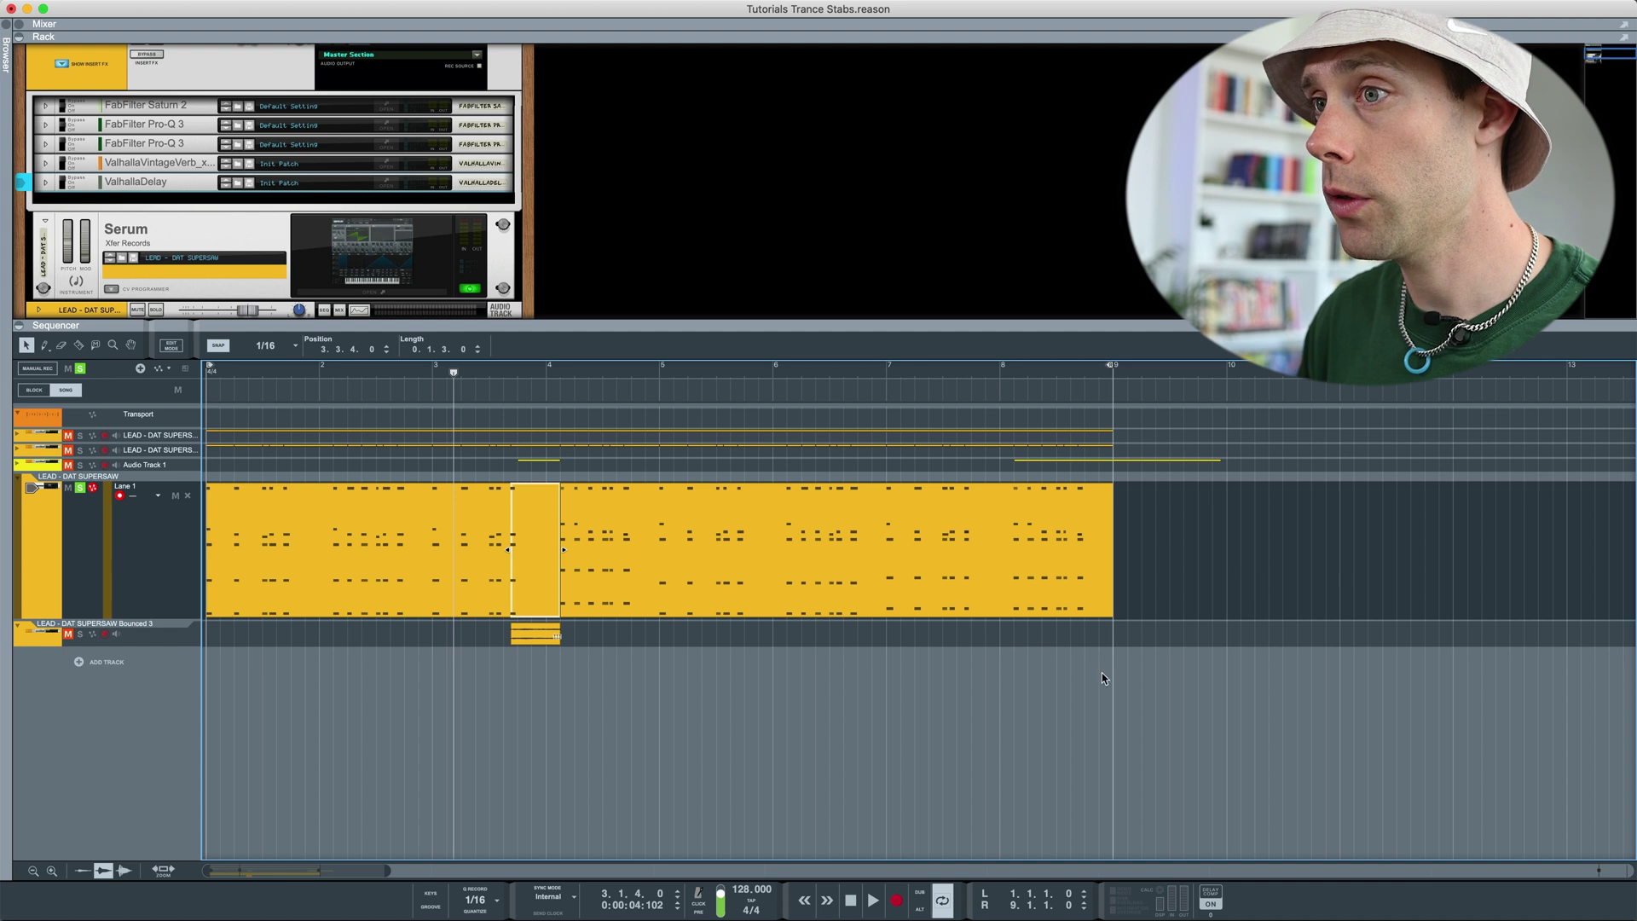
{"action": "left_click_drag", "start_coordinate": [188, 644], "coordinate": [188, 743]}
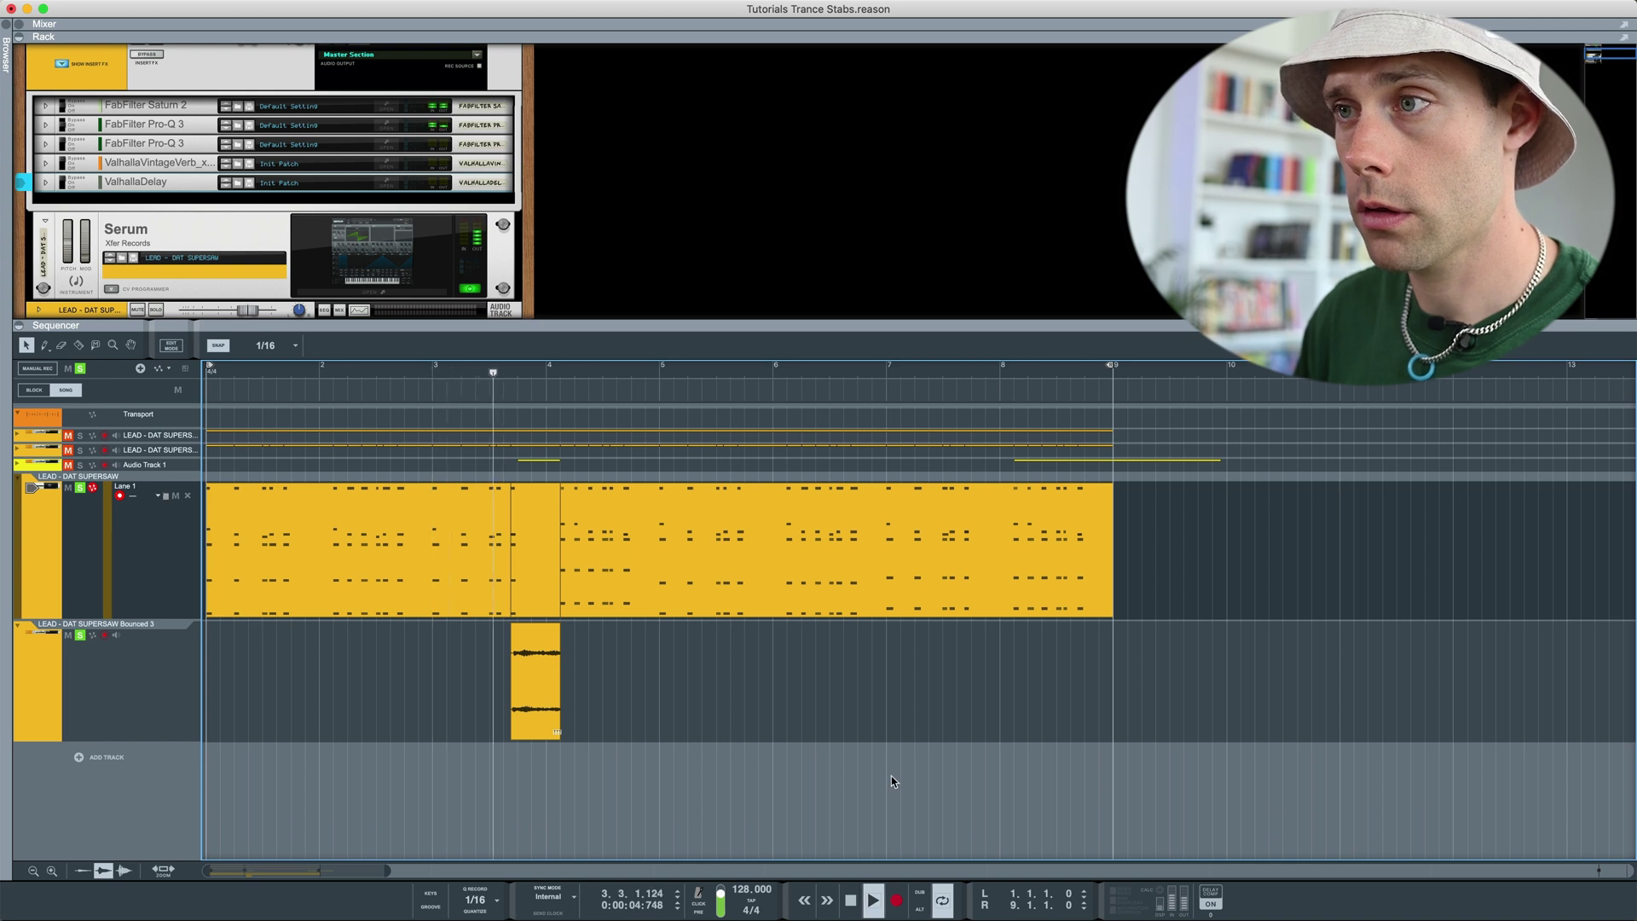
- Nudge the bounced clip earlier and trim its start back onto the grid with snapping on
{"action": "key", "text": "space"}
{"action": "left_click", "coordinate": [519, 723]}
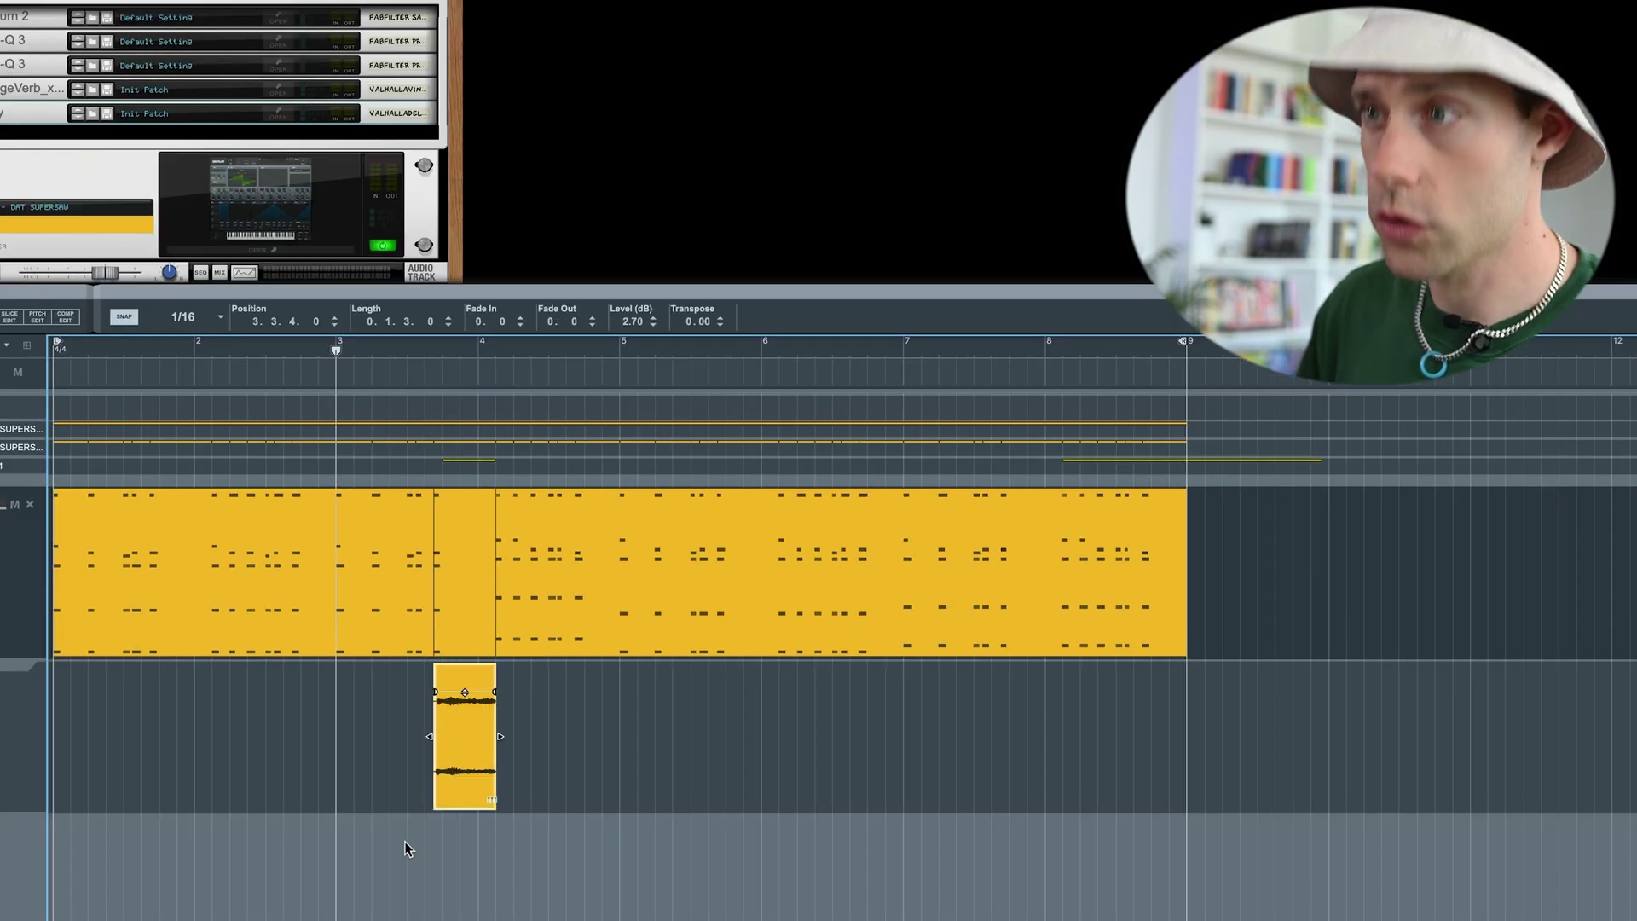
{"action": "scroll", "coordinate": [857, 755], "scroll_direction": "up", "scroll_amount": 3}
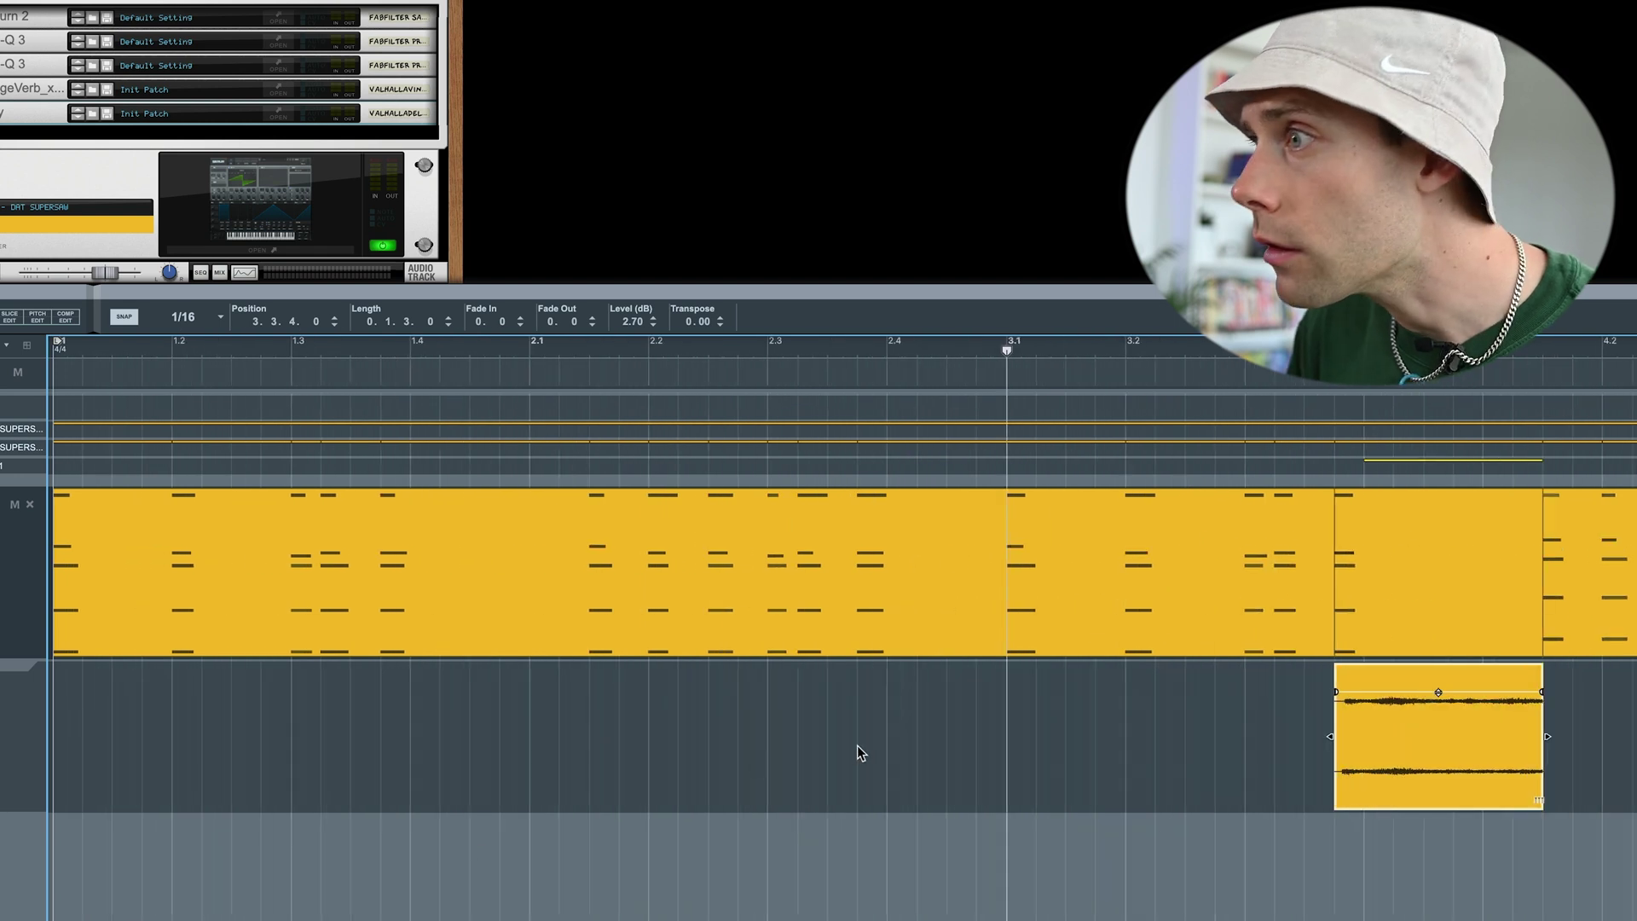
{"action": "scroll", "coordinate": [857, 754], "scroll_direction": "up", "scroll_amount": 2}
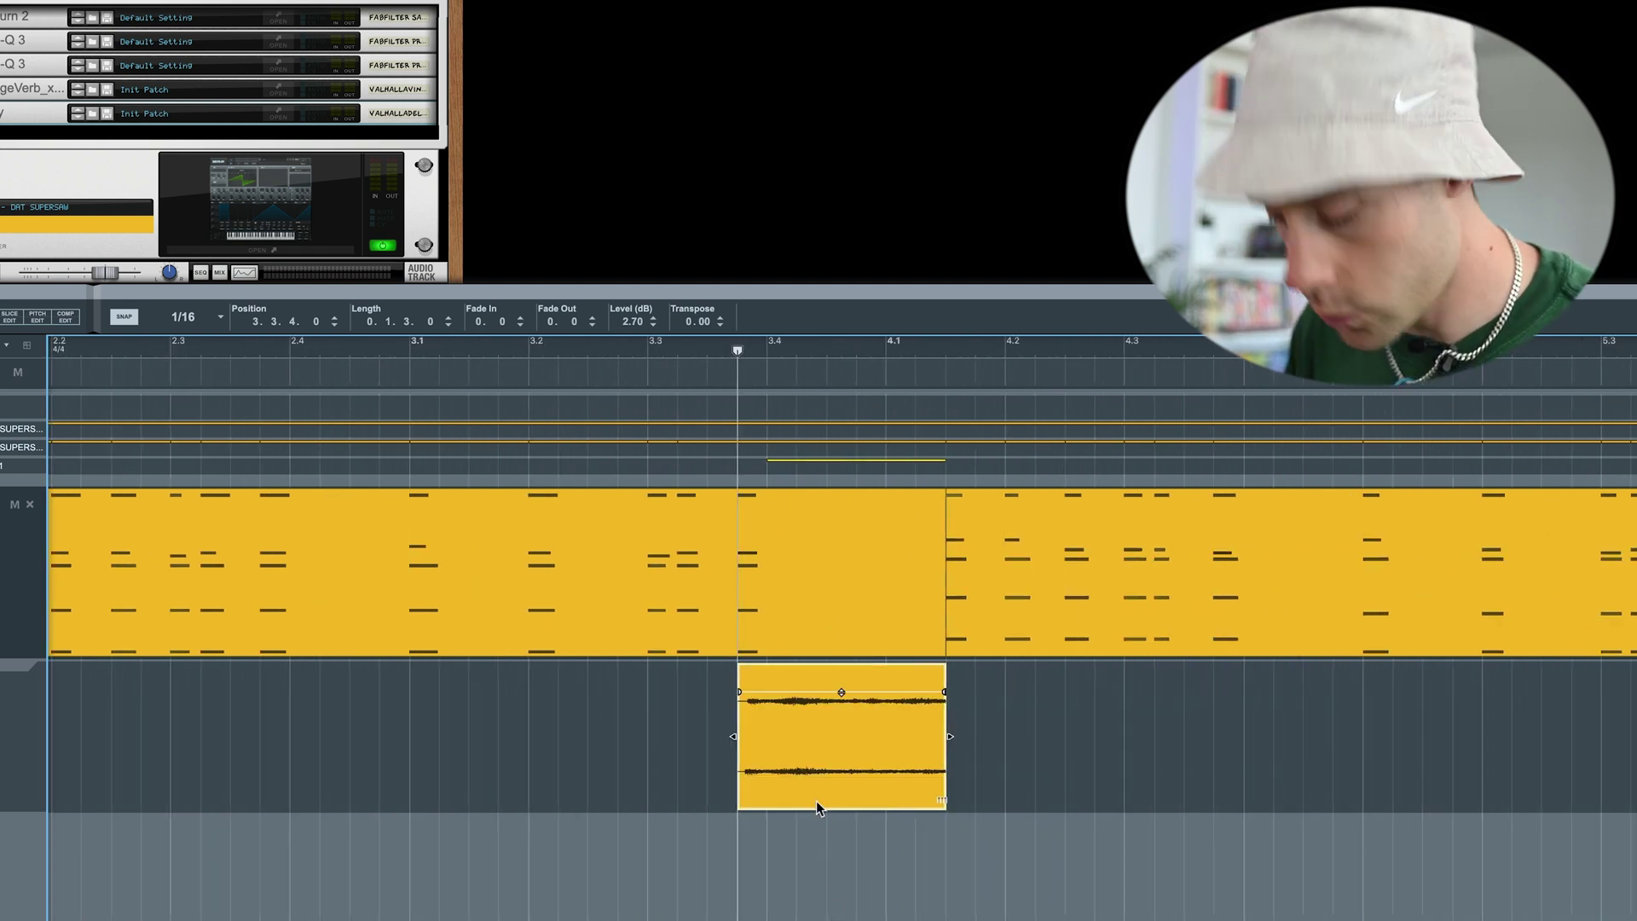
{"action": "left_click_drag", "start_coordinate": [796, 748], "coordinate": [787, 748]}
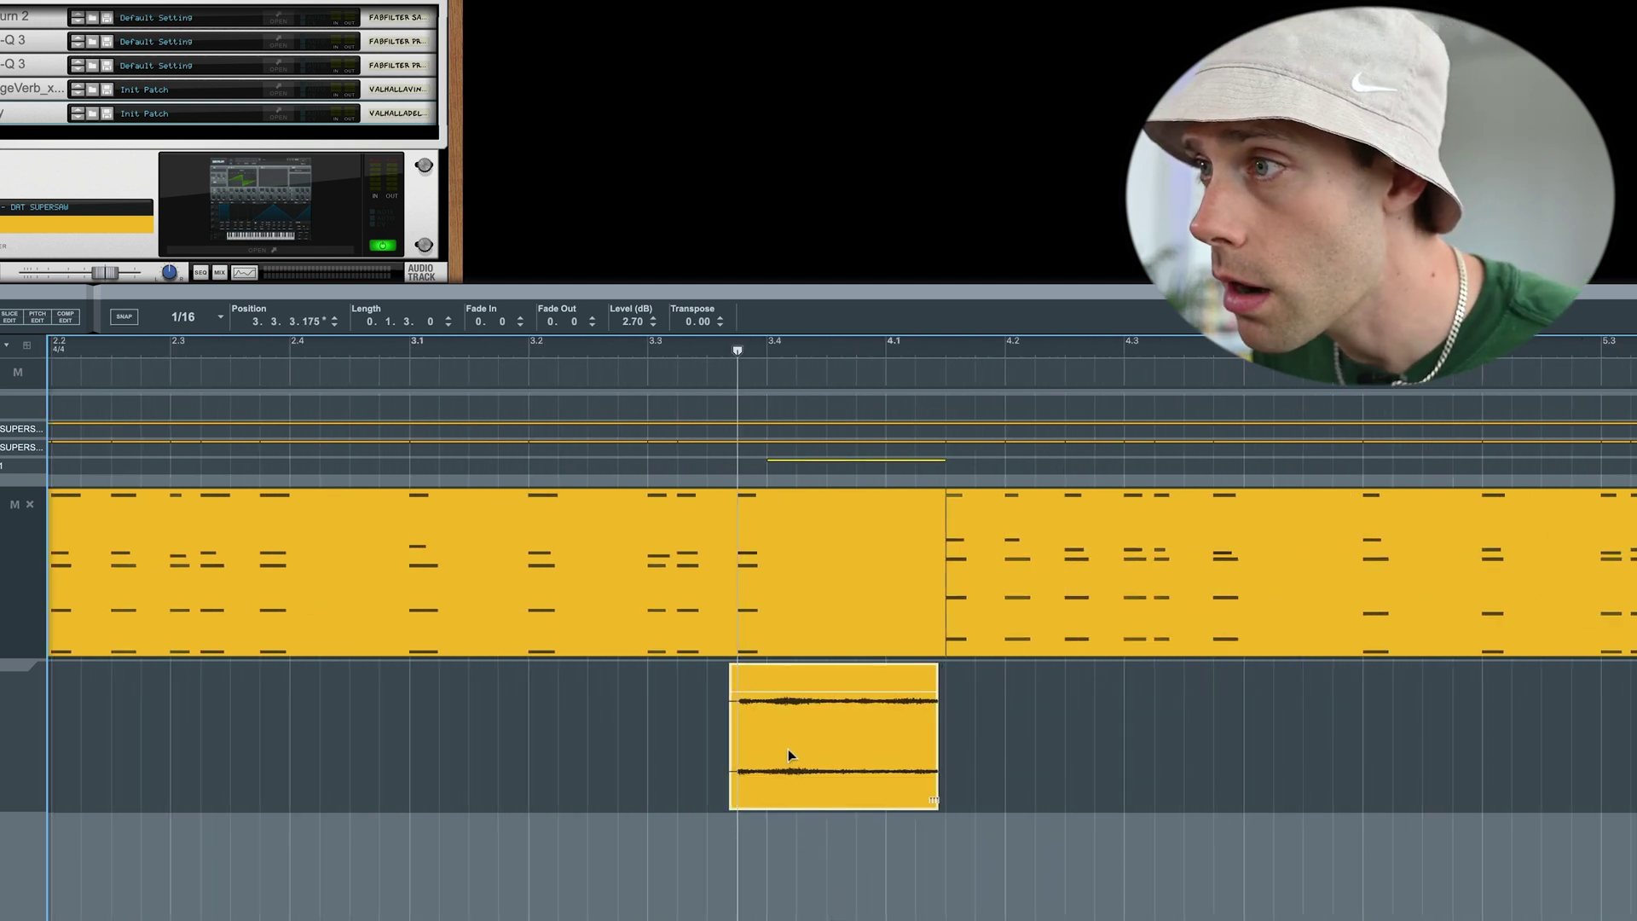
{"action": "key", "text": "s"}
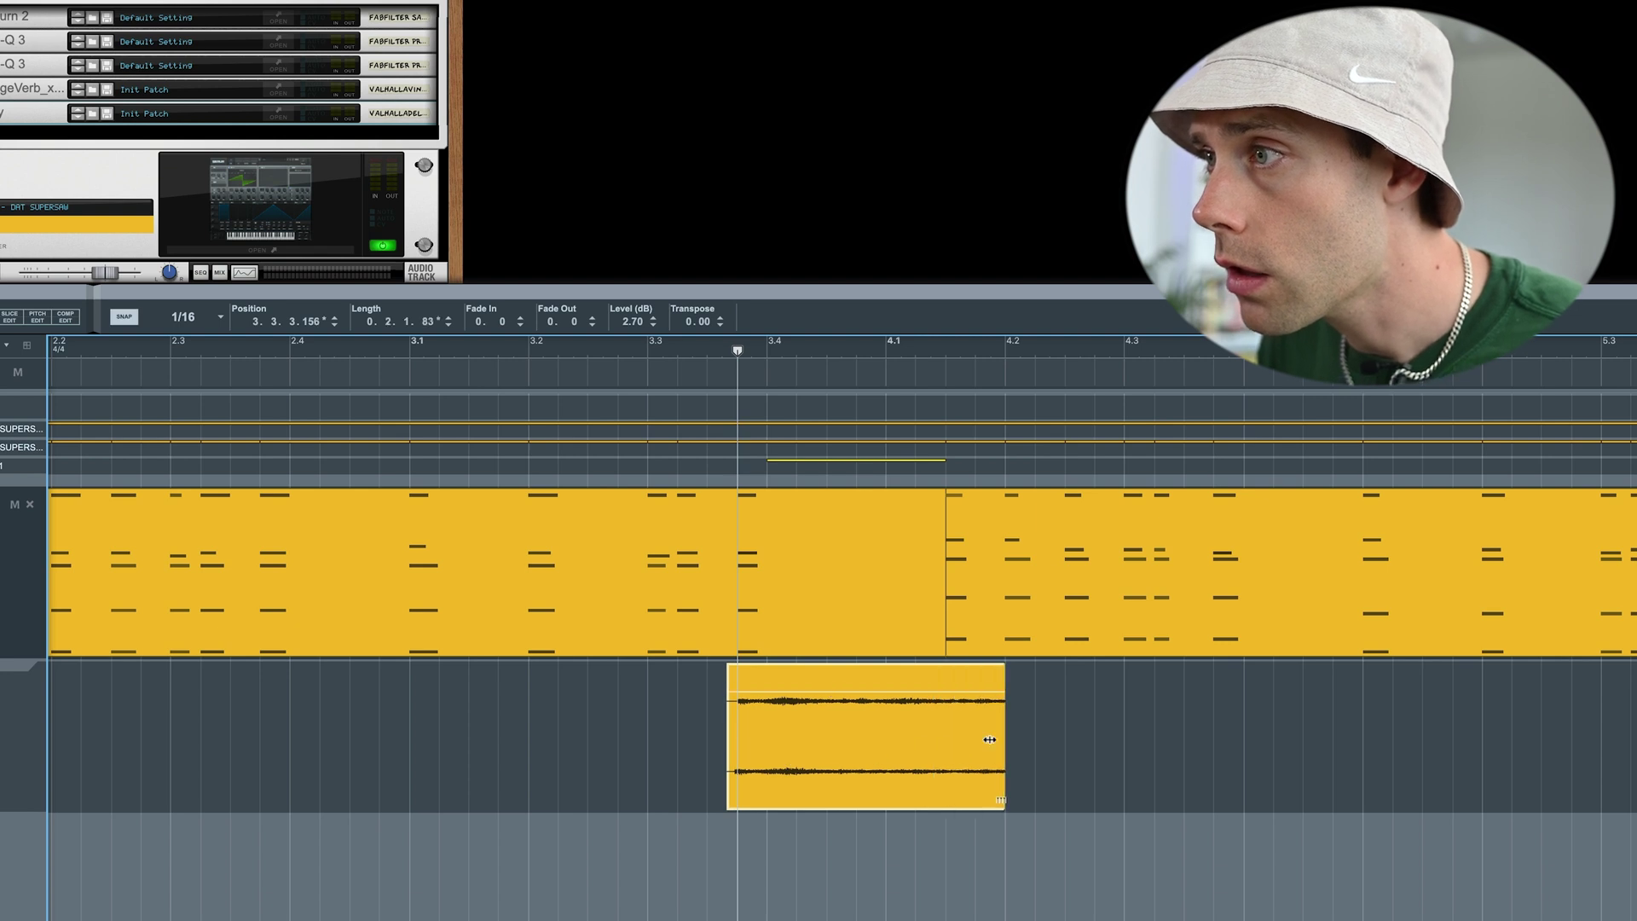
{"action": "left_click", "coordinate": [822, 737]}
{"action": "left_click_drag", "start_coordinate": [729, 743], "coordinate": [738, 742]}
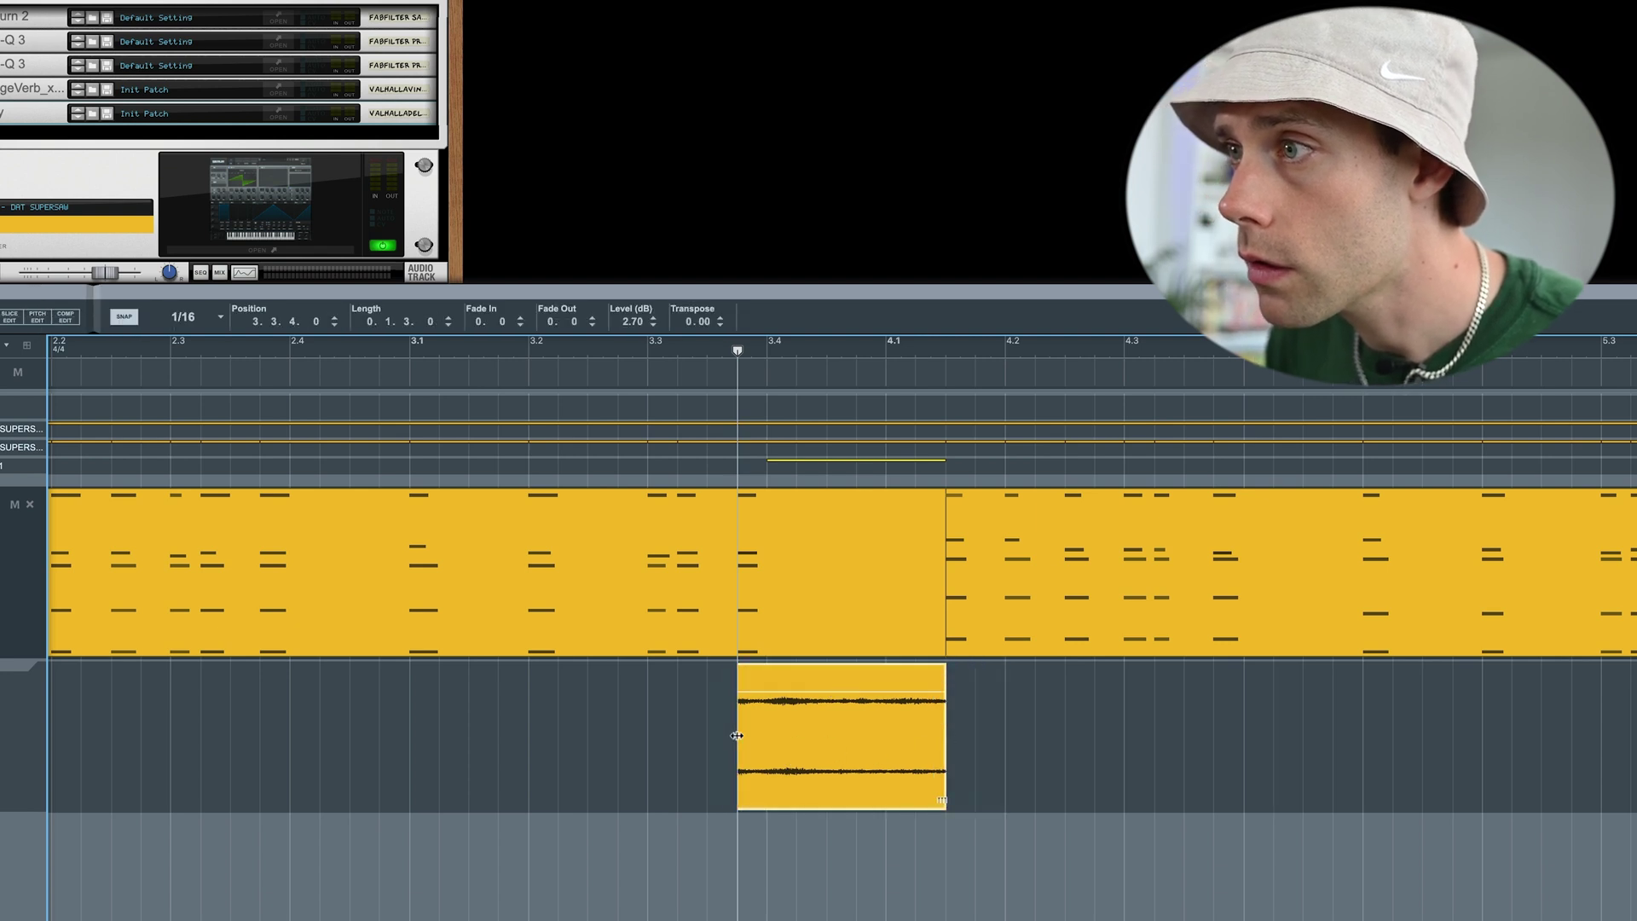
{"action": "left_click", "coordinate": [1166, 878]}
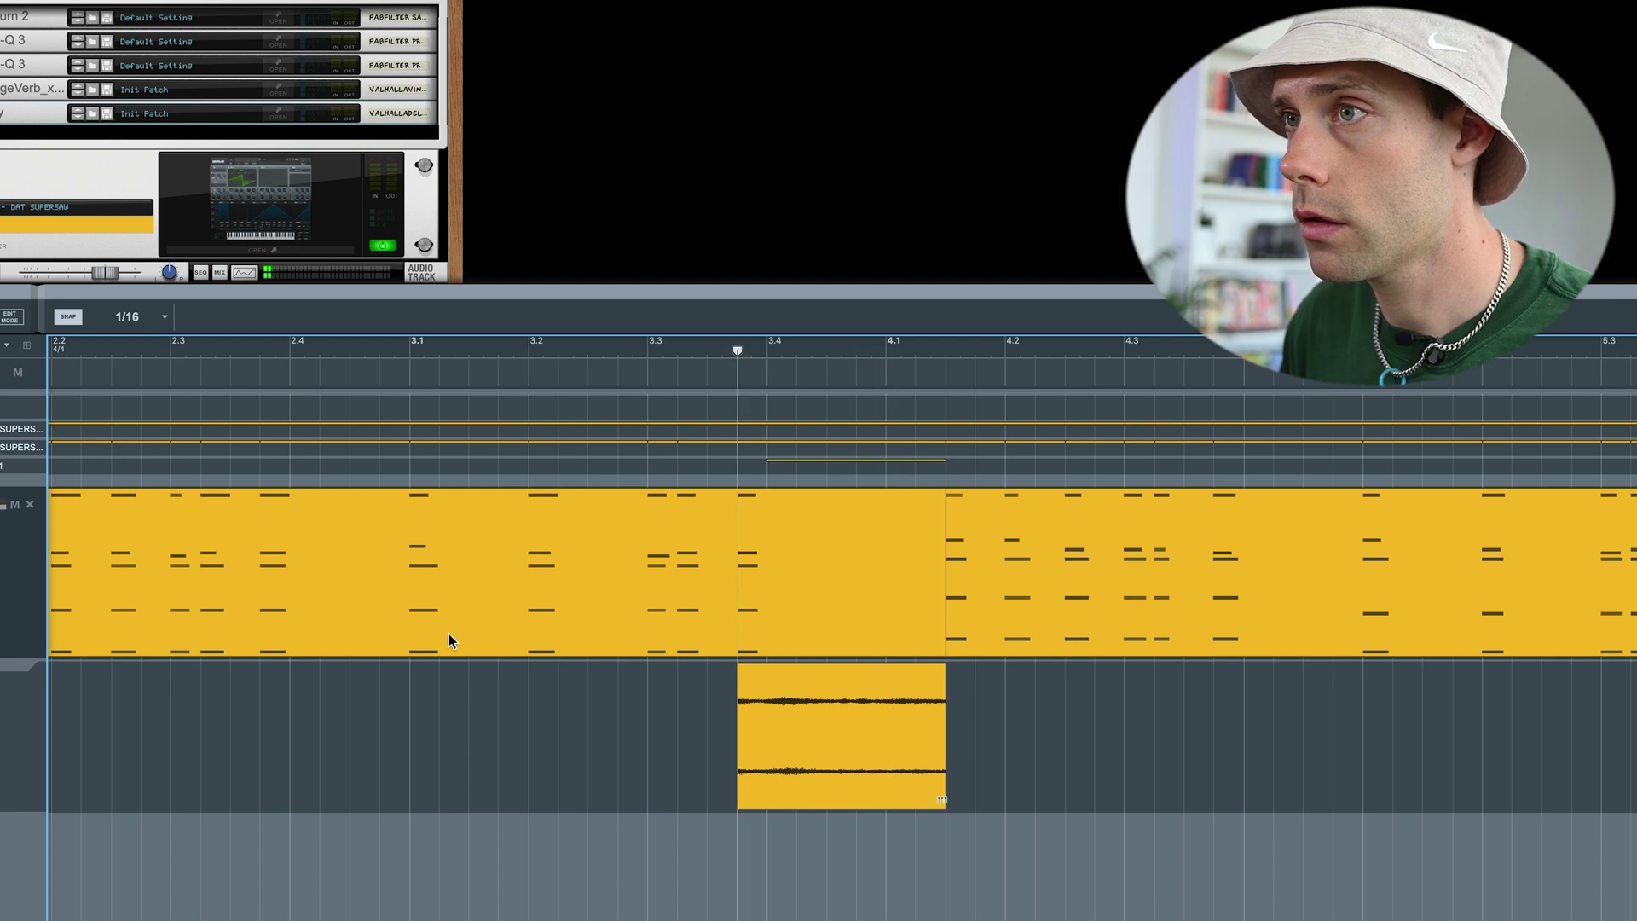
- Add an empty audio track, mute the bounced clip and audition the stab
{"action": "left_click", "coordinate": [1065, 749]}
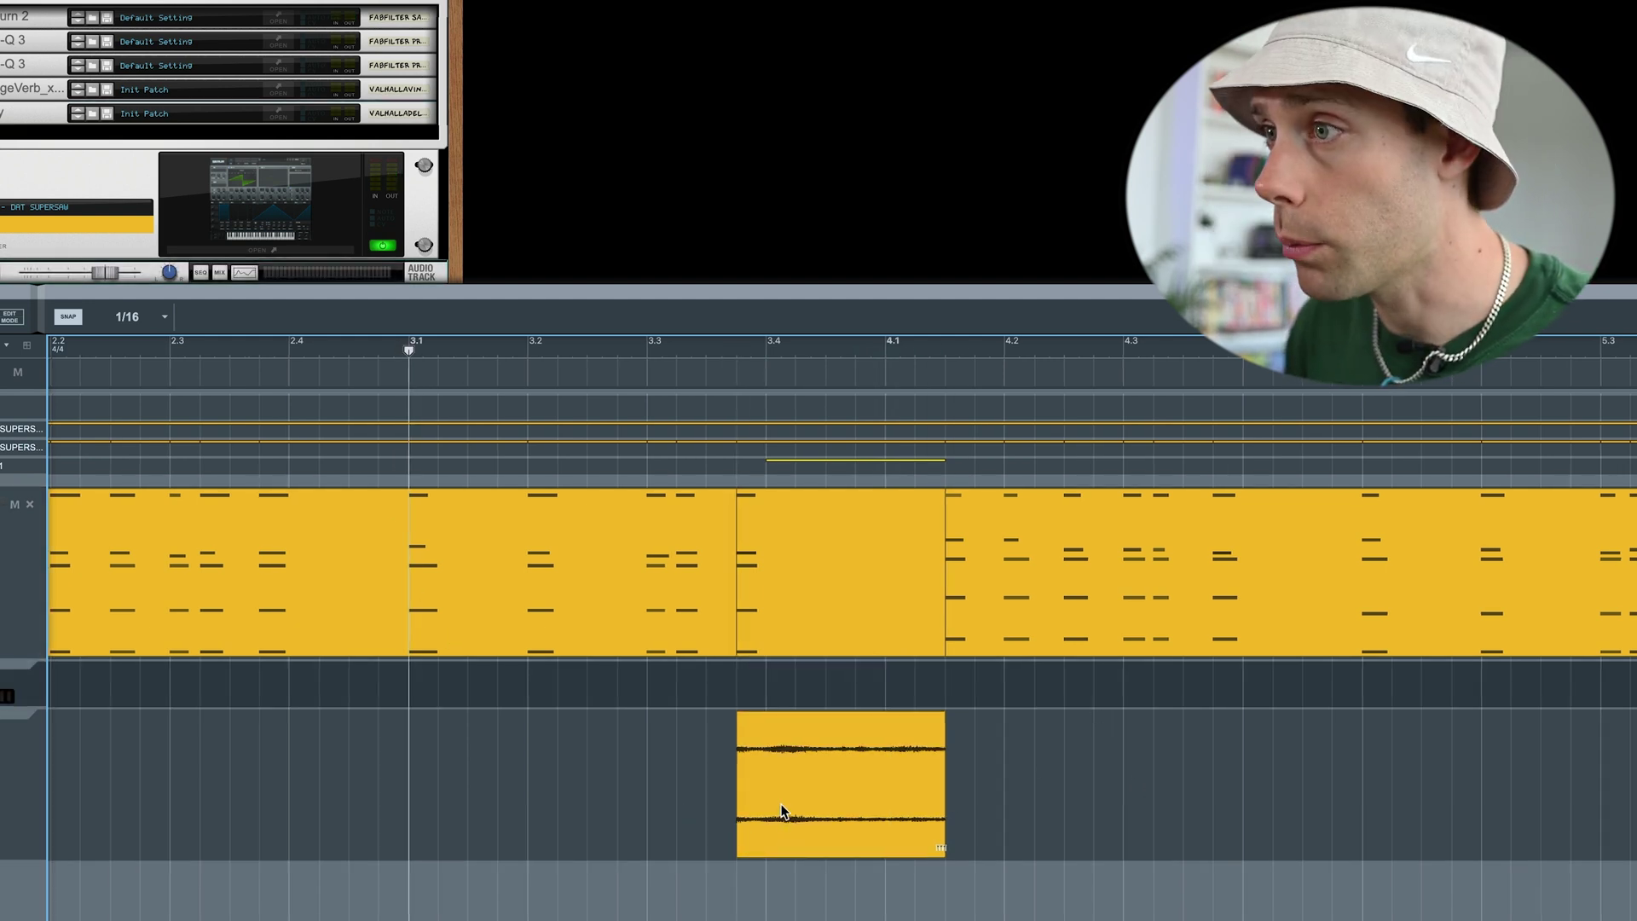
{"action": "right_click", "coordinate": [783, 699]}
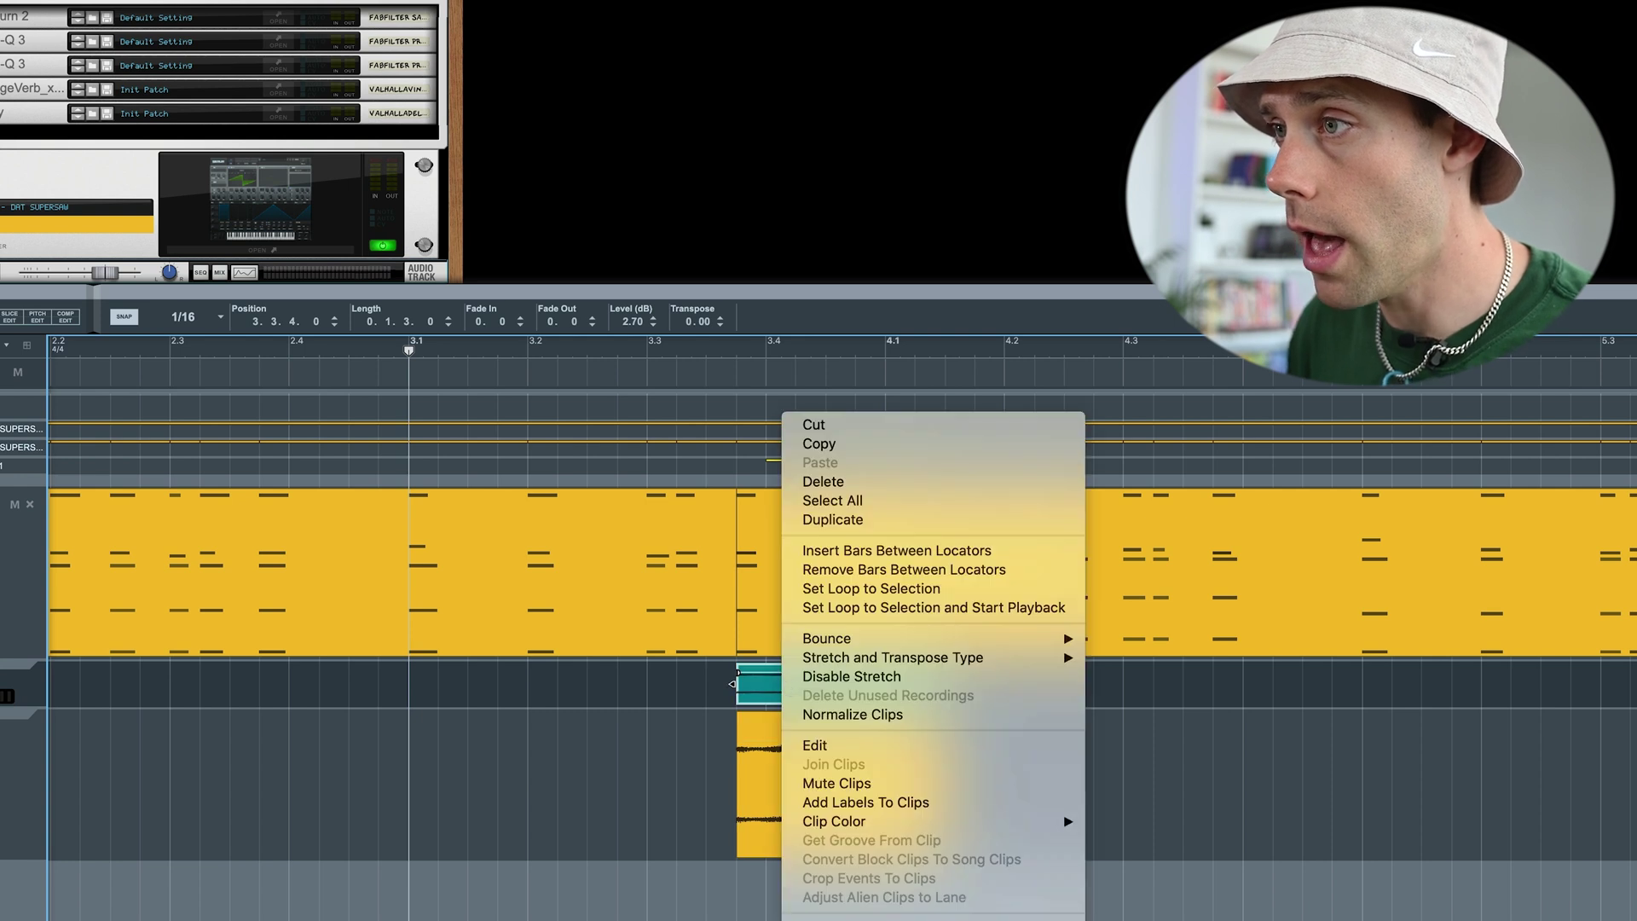
{"action": "left_click", "coordinate": [1277, 803]}
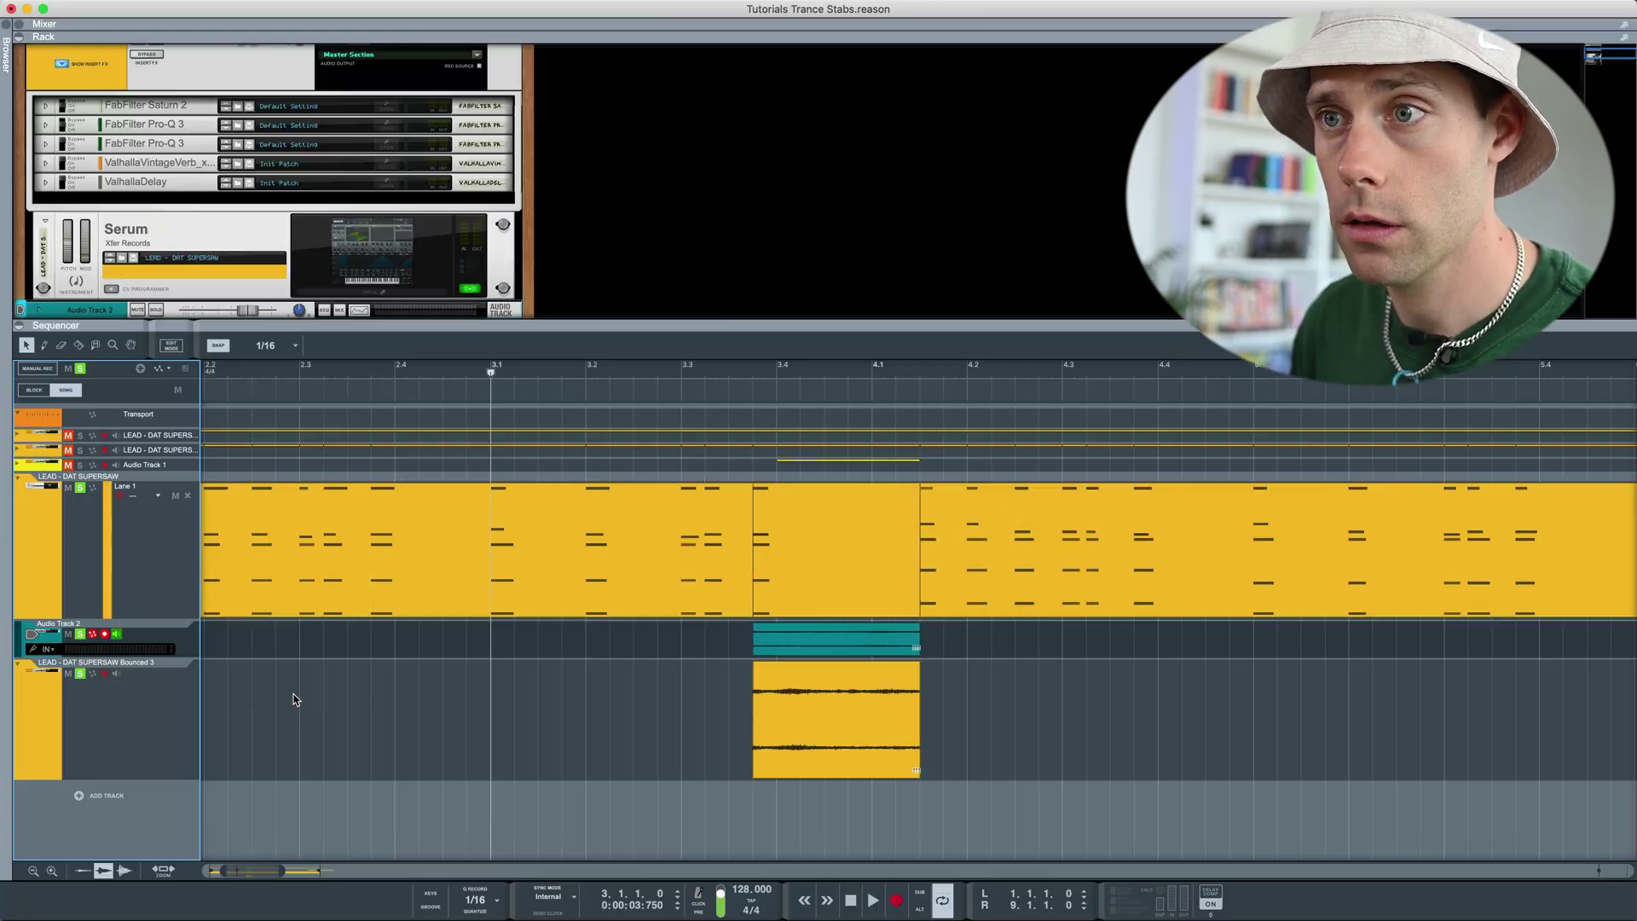
{"action": "key", "text": "space"}
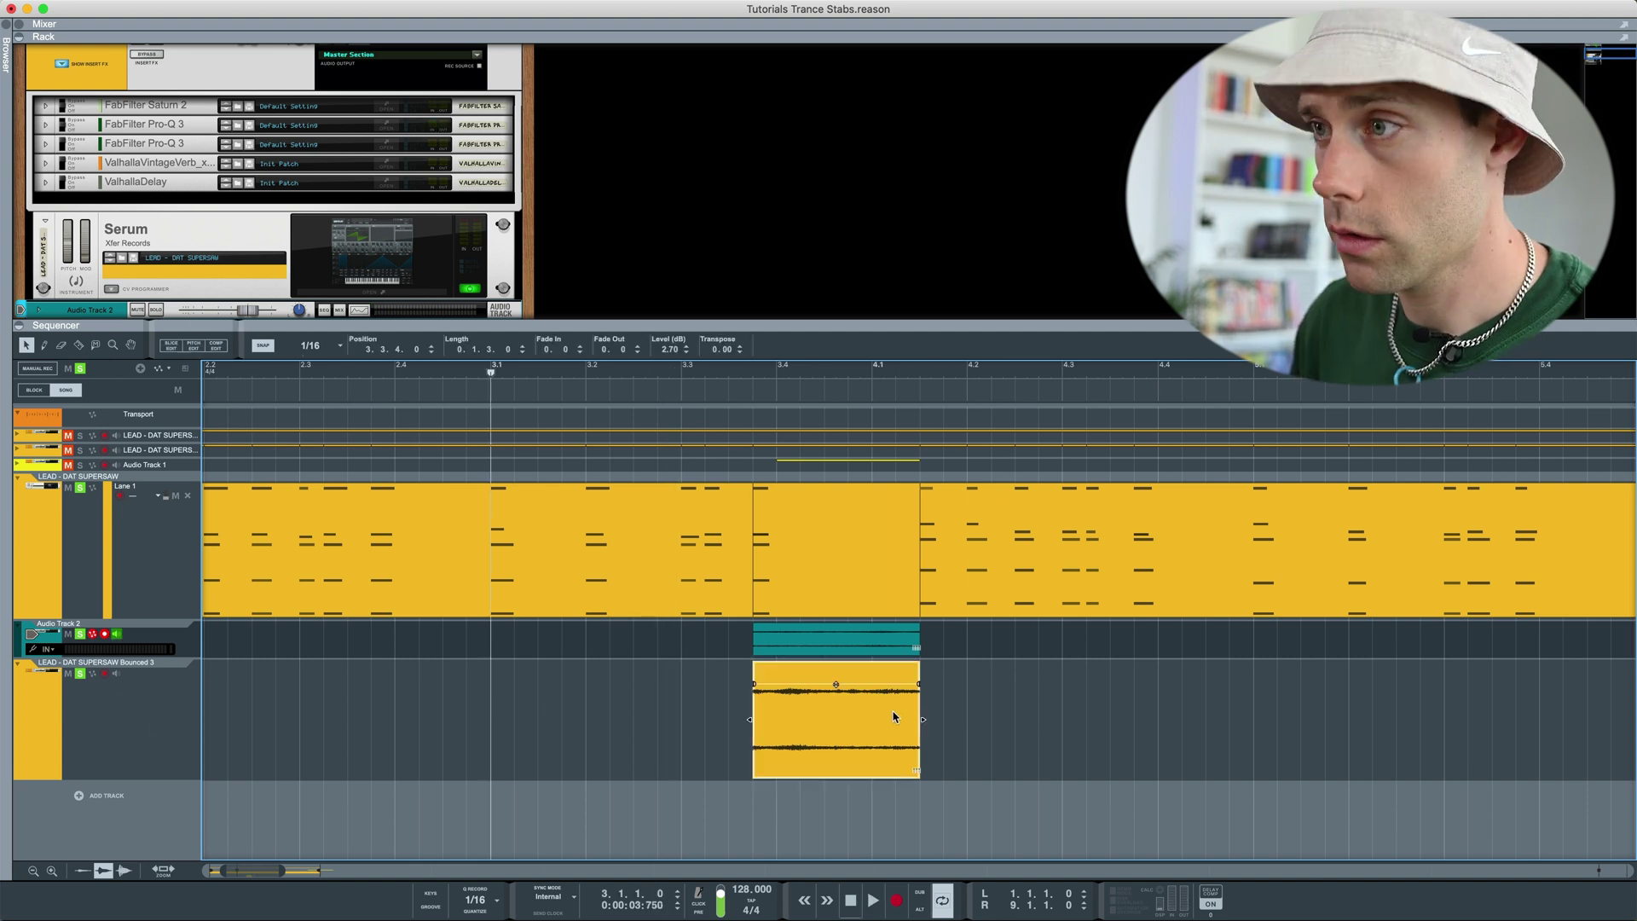
{"action": "key", "text": "m"}
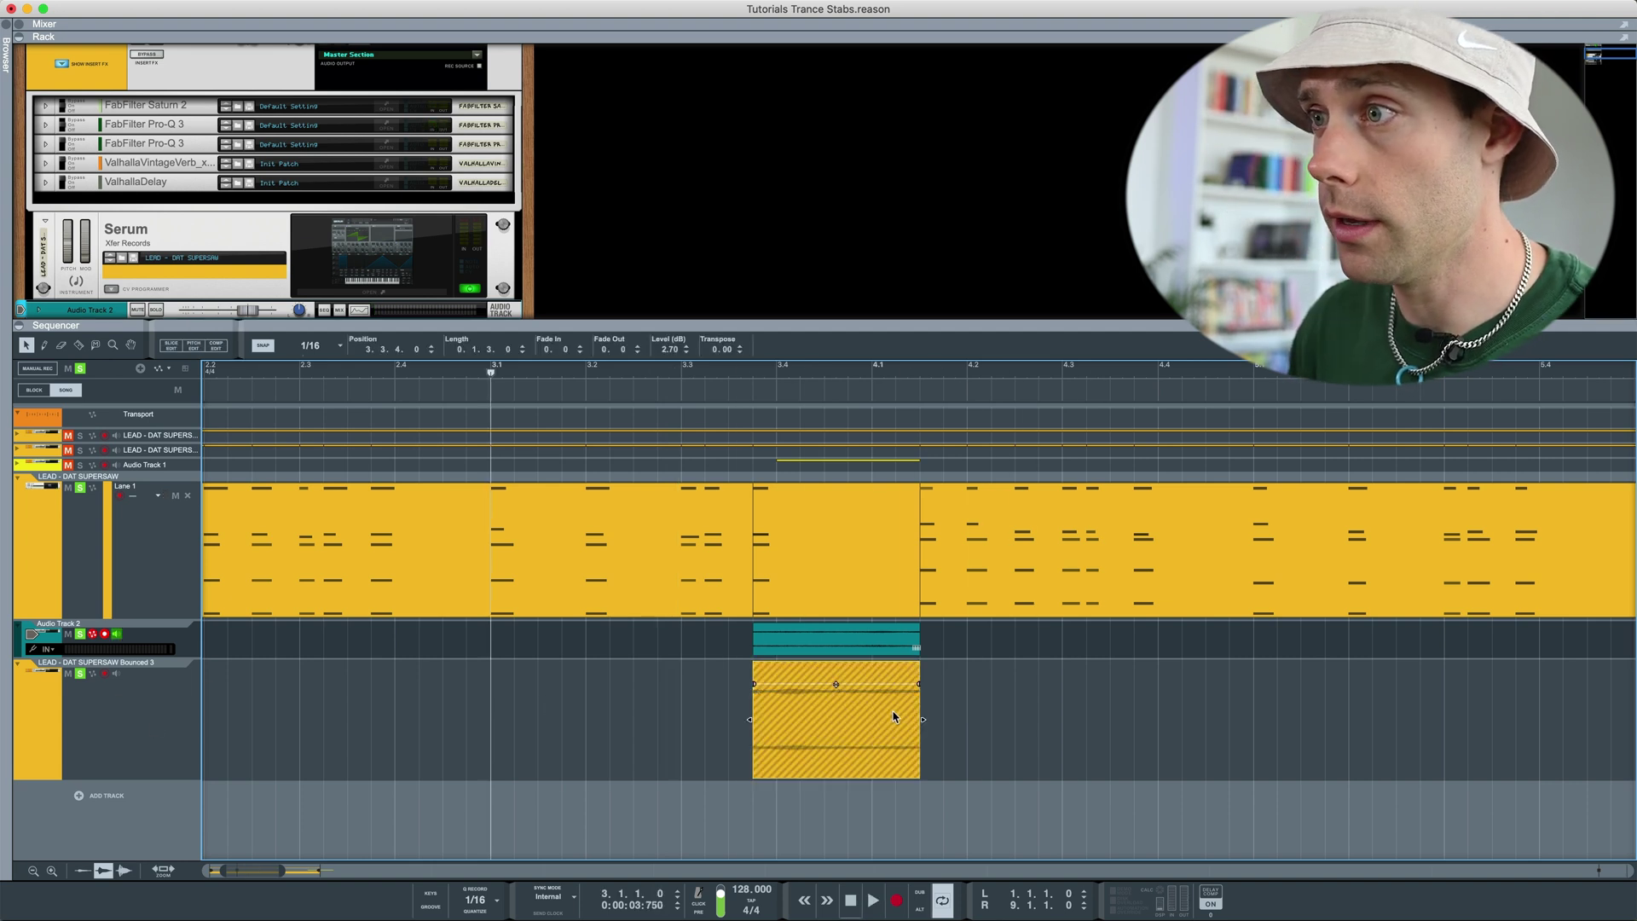
{"action": "key", "text": "space"}
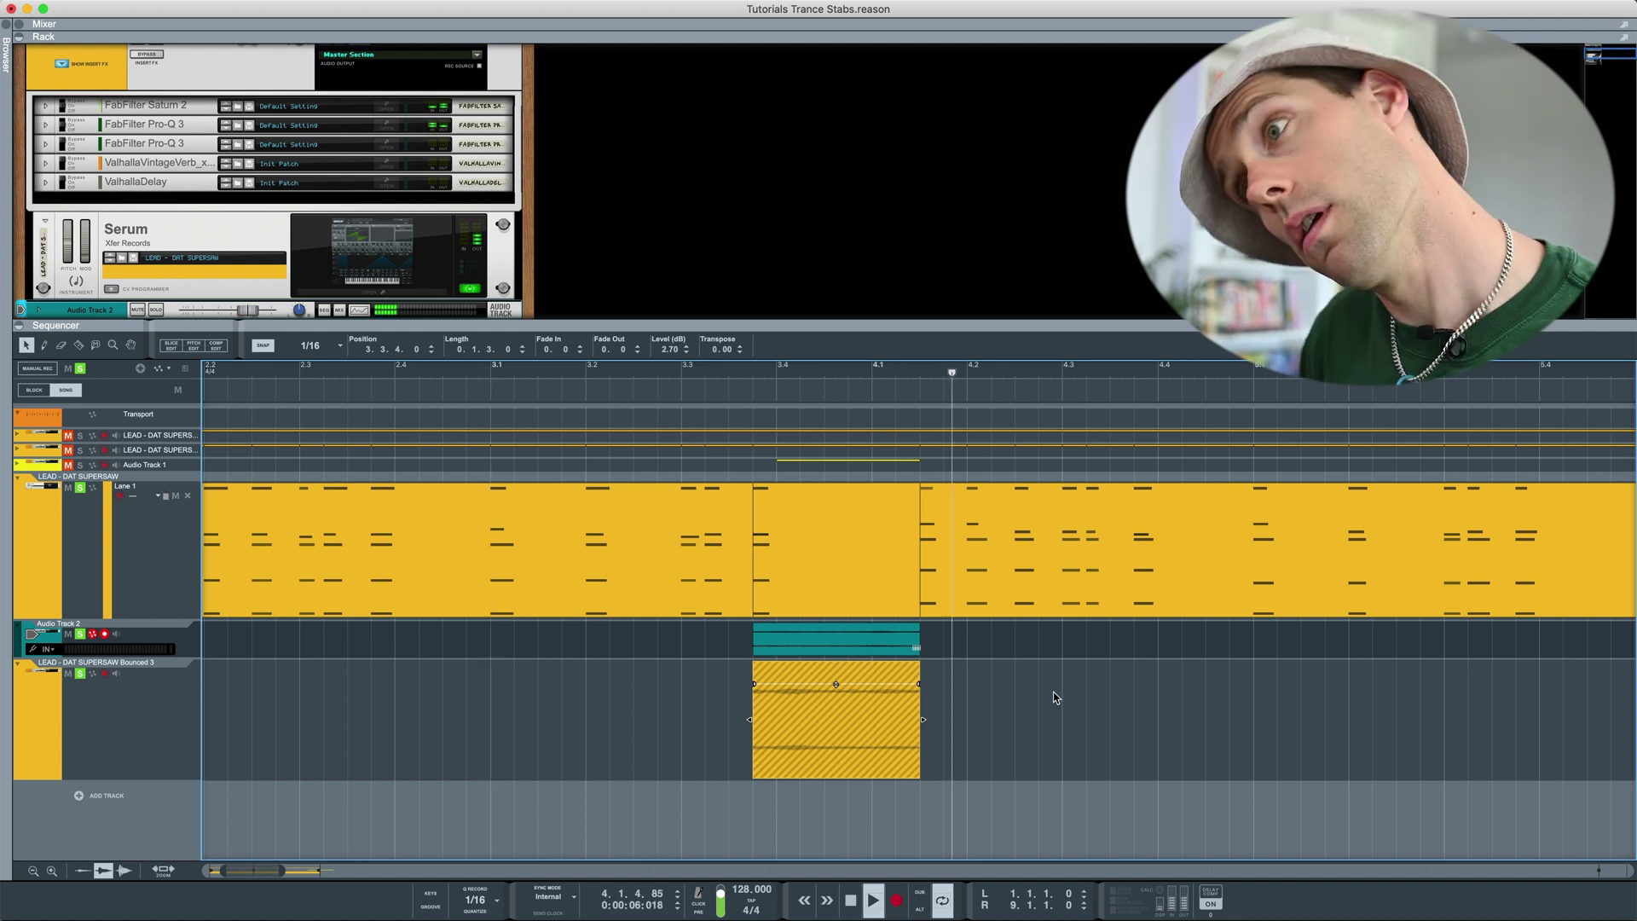
{"action": "key", "text": "space"}
- Replace the old Audio Track 2 clip with the unmuted bounced clip and play it back
{"action": "left_click_drag", "start_coordinate": [852, 636], "coordinate": [875, 637]}
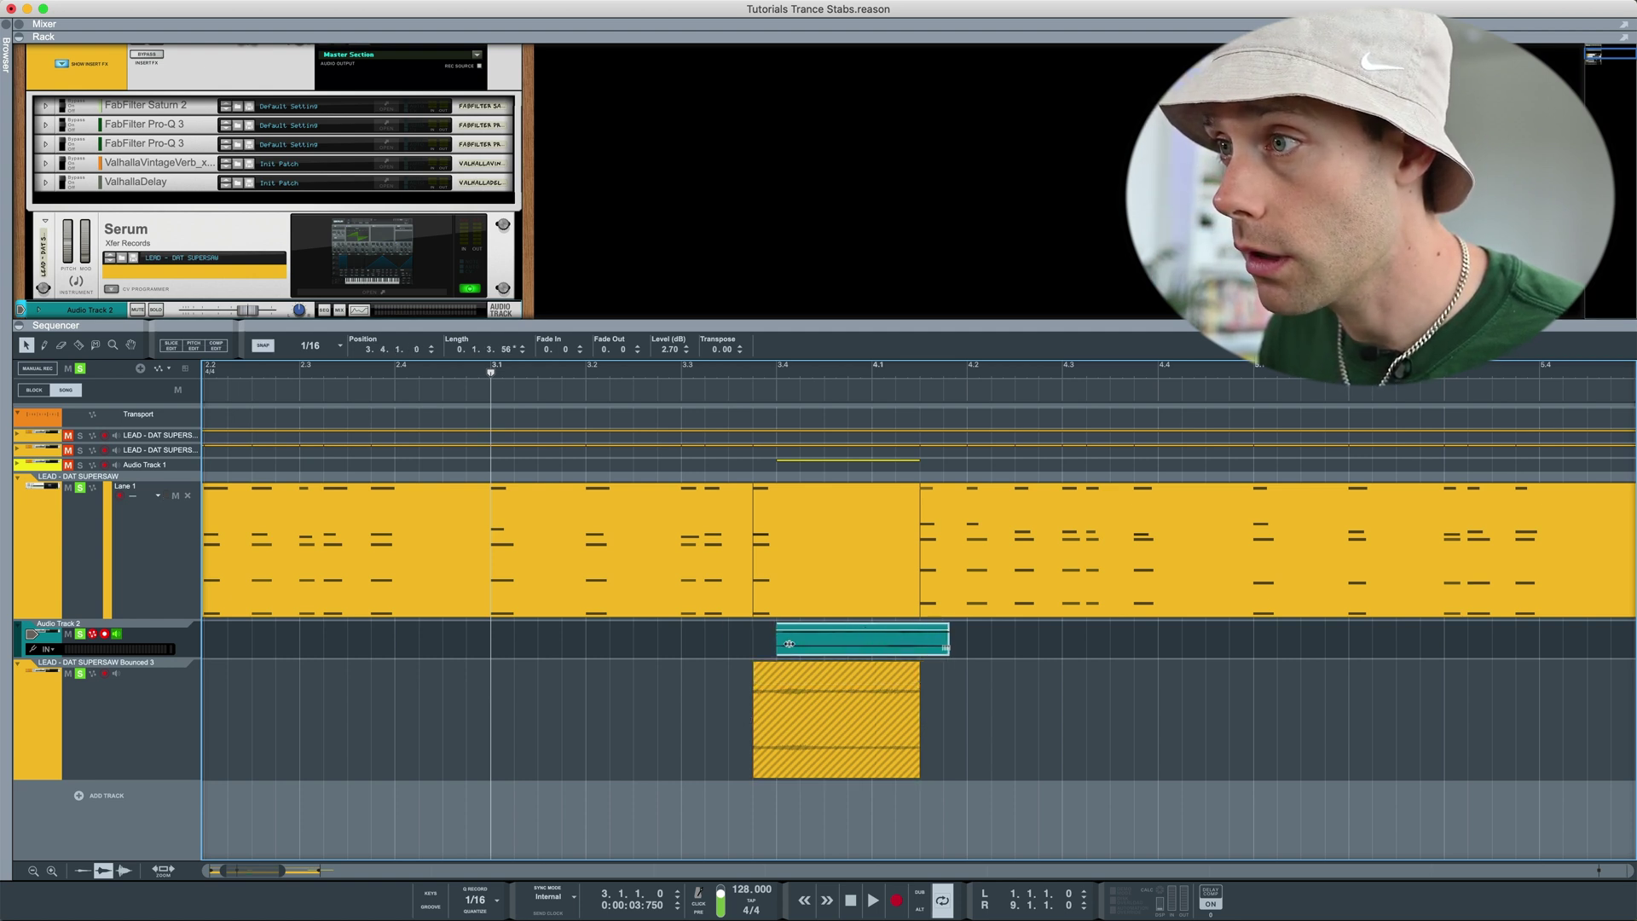
{"action": "key", "text": "Delete"}
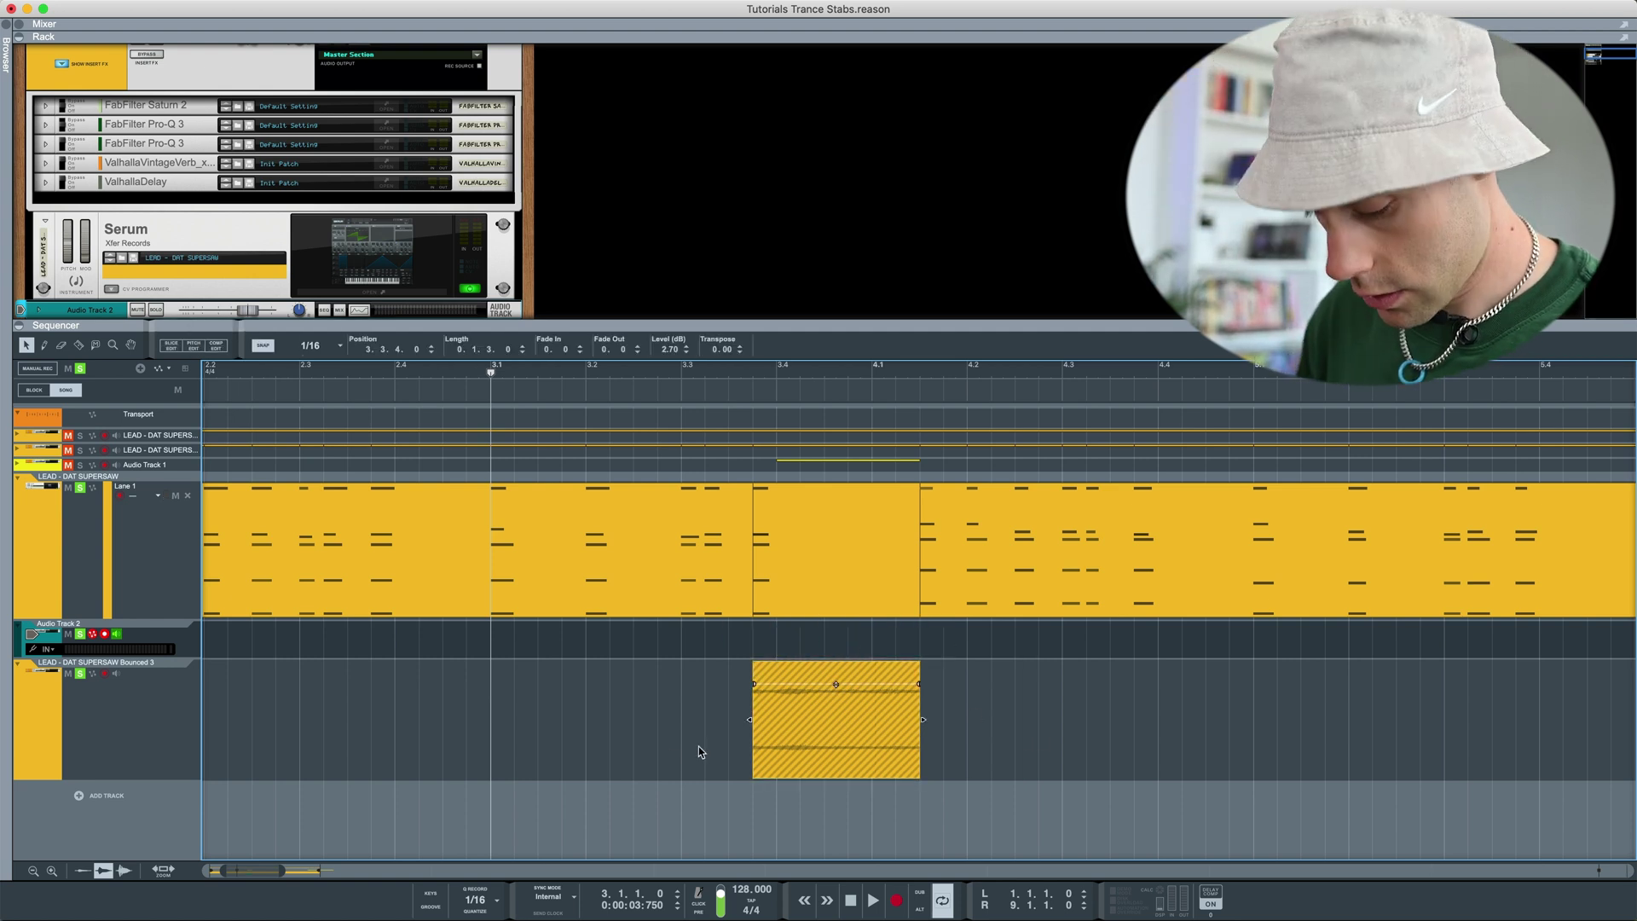
{"action": "key", "text": "m"}
{"action": "right_click", "coordinate": [773, 732]}
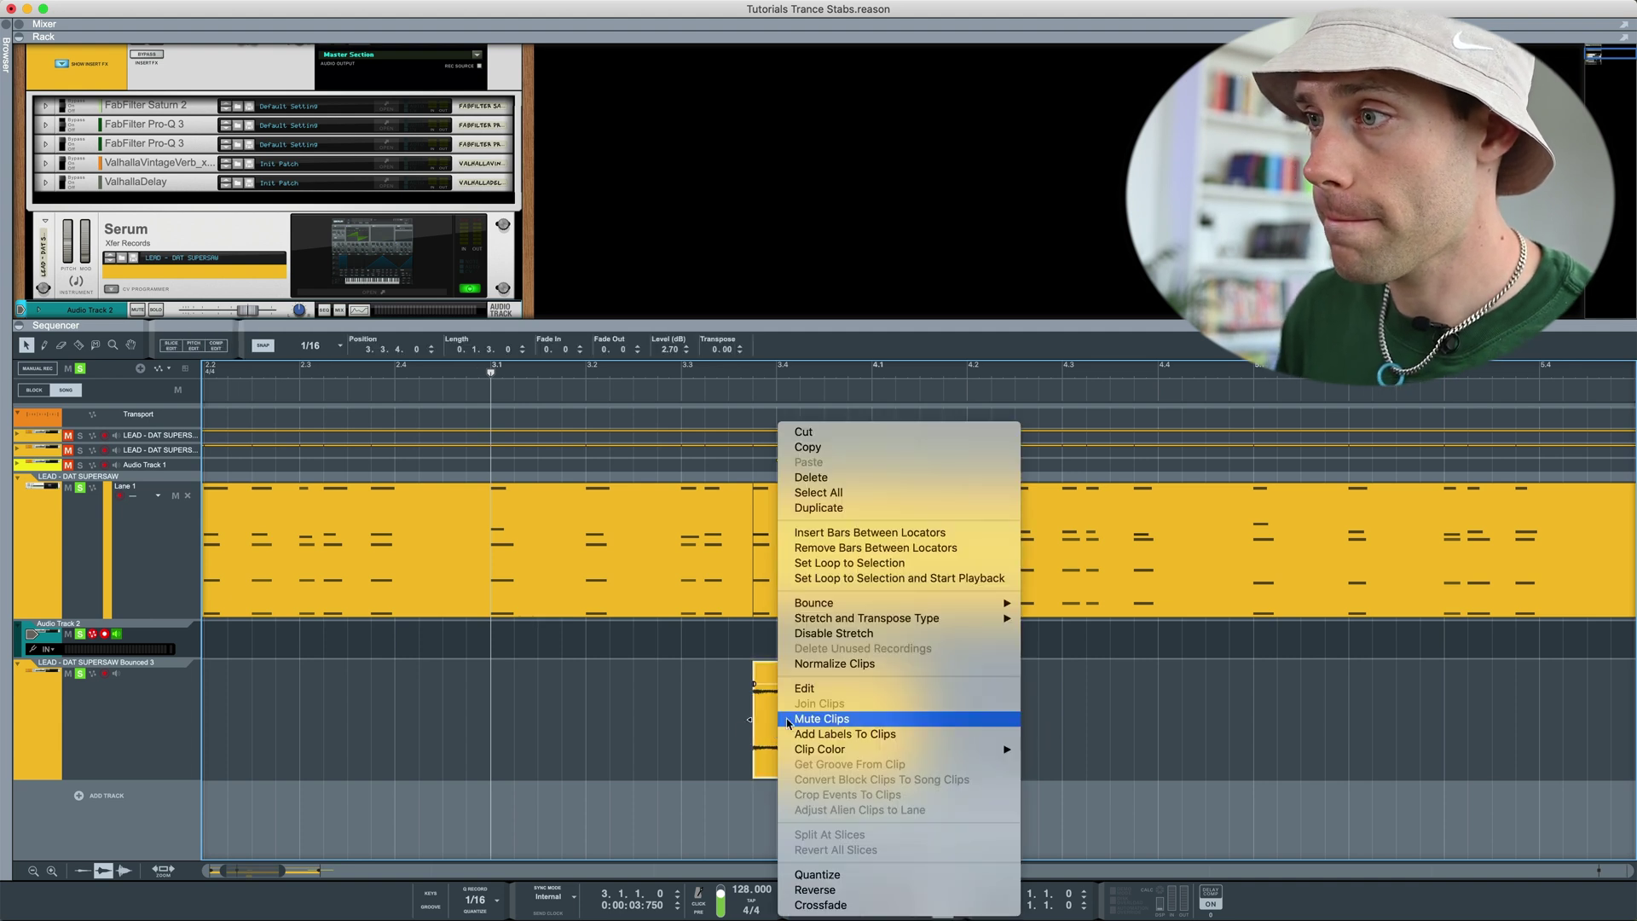
{"action": "left_click", "coordinate": [834, 904]}
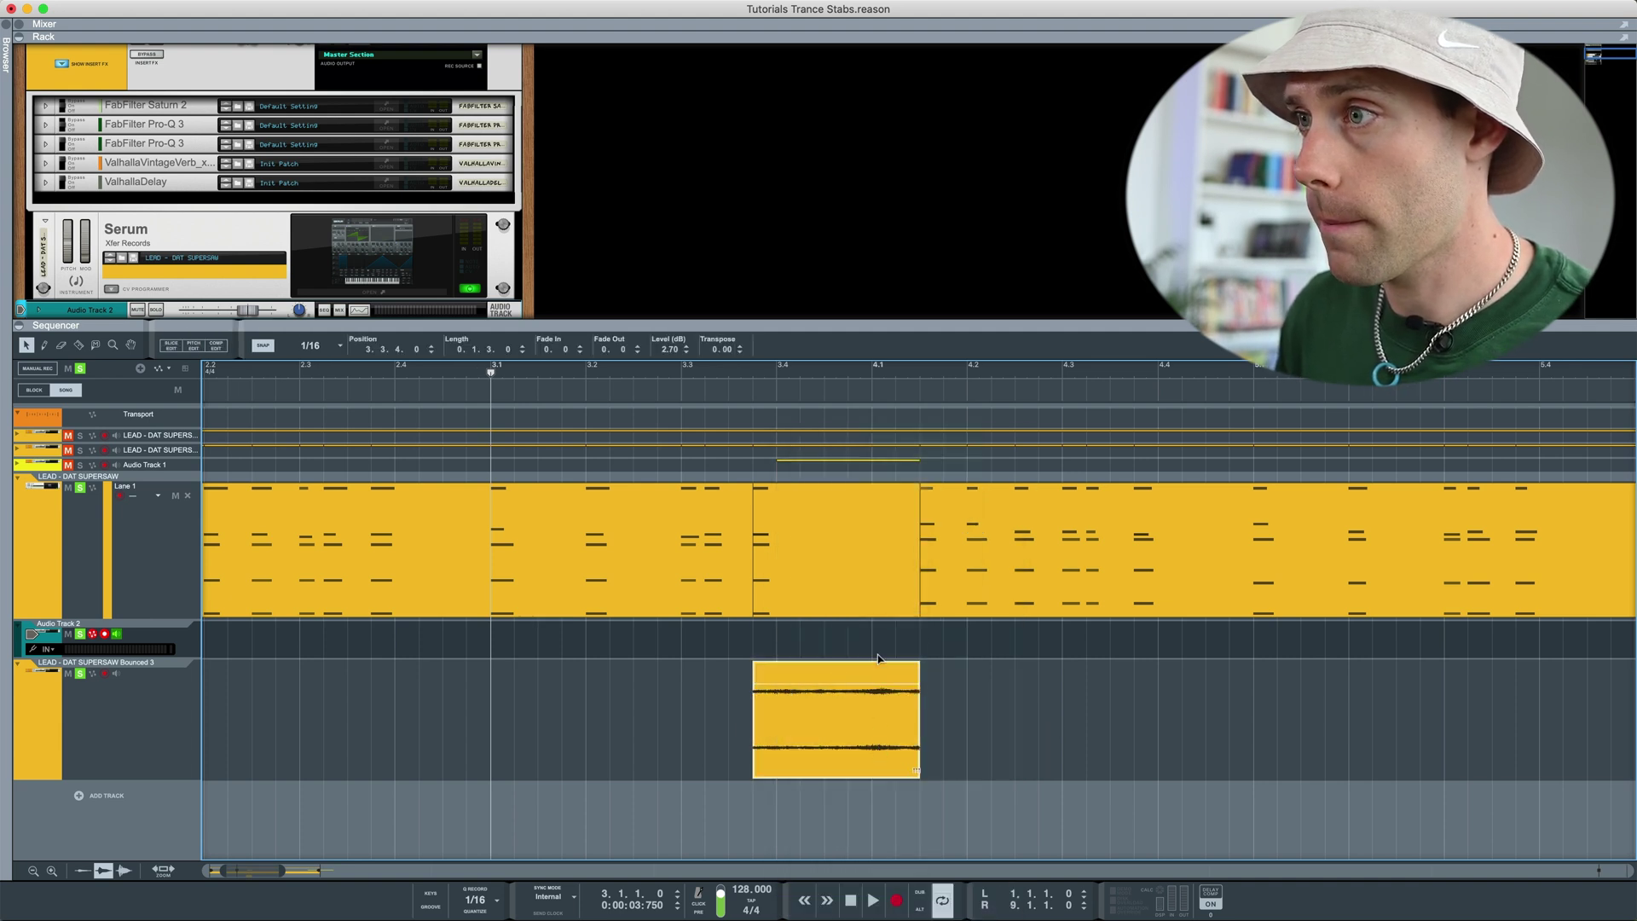
{"action": "left_click_drag", "start_coordinate": [877, 658], "coordinate": [874, 655]}
{"action": "key", "text": "space"}
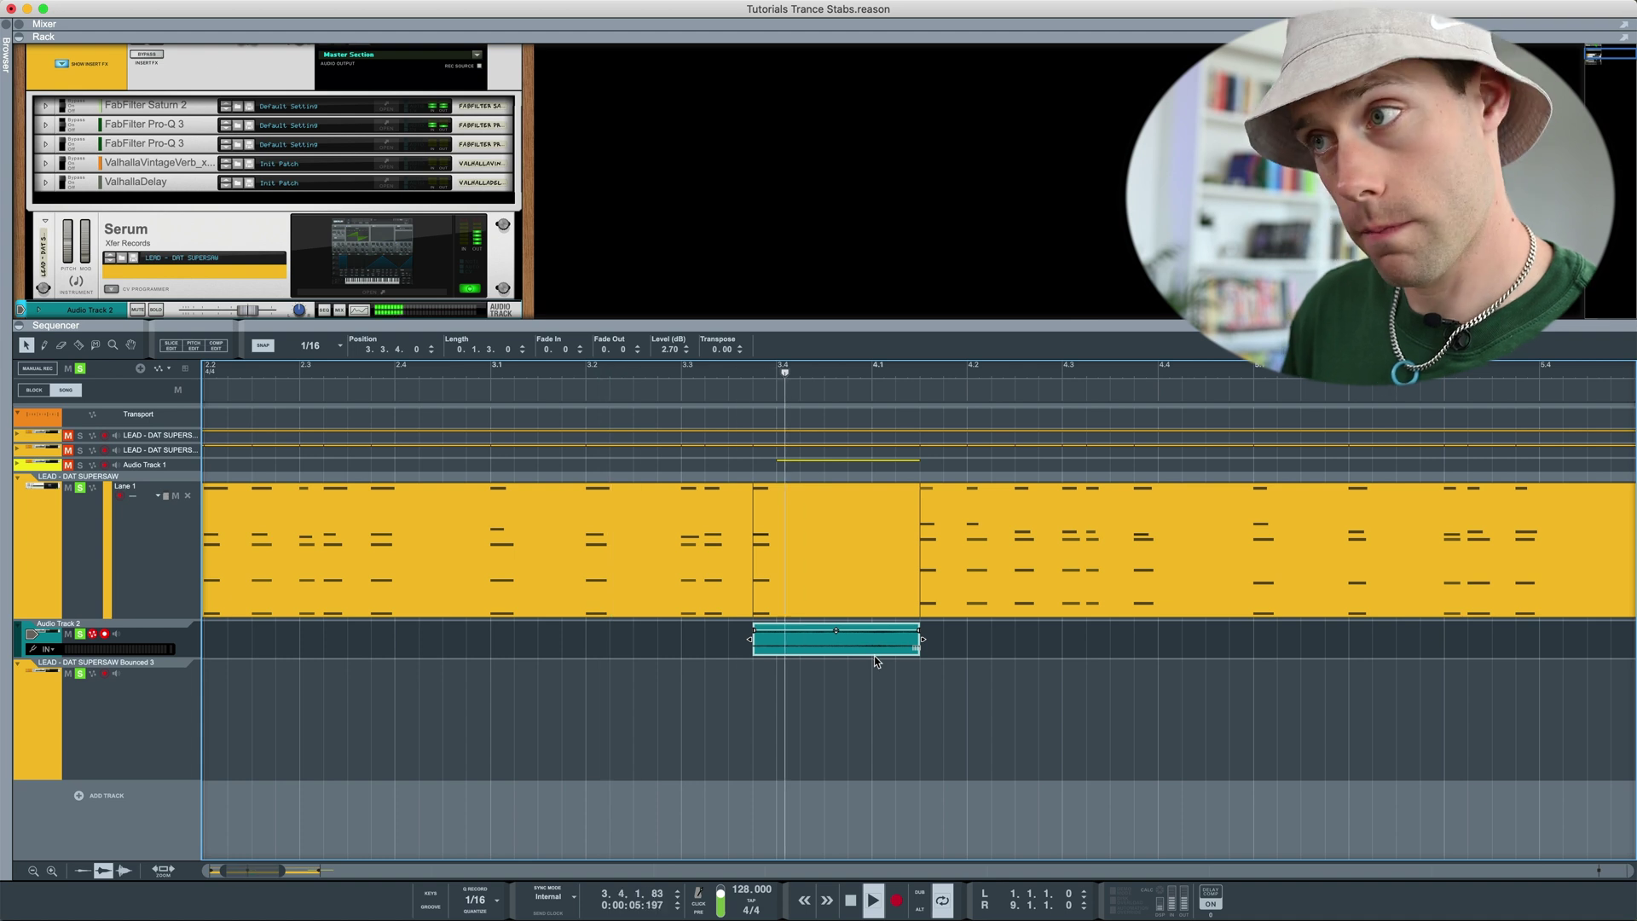
{"action": "key", "text": "space"}
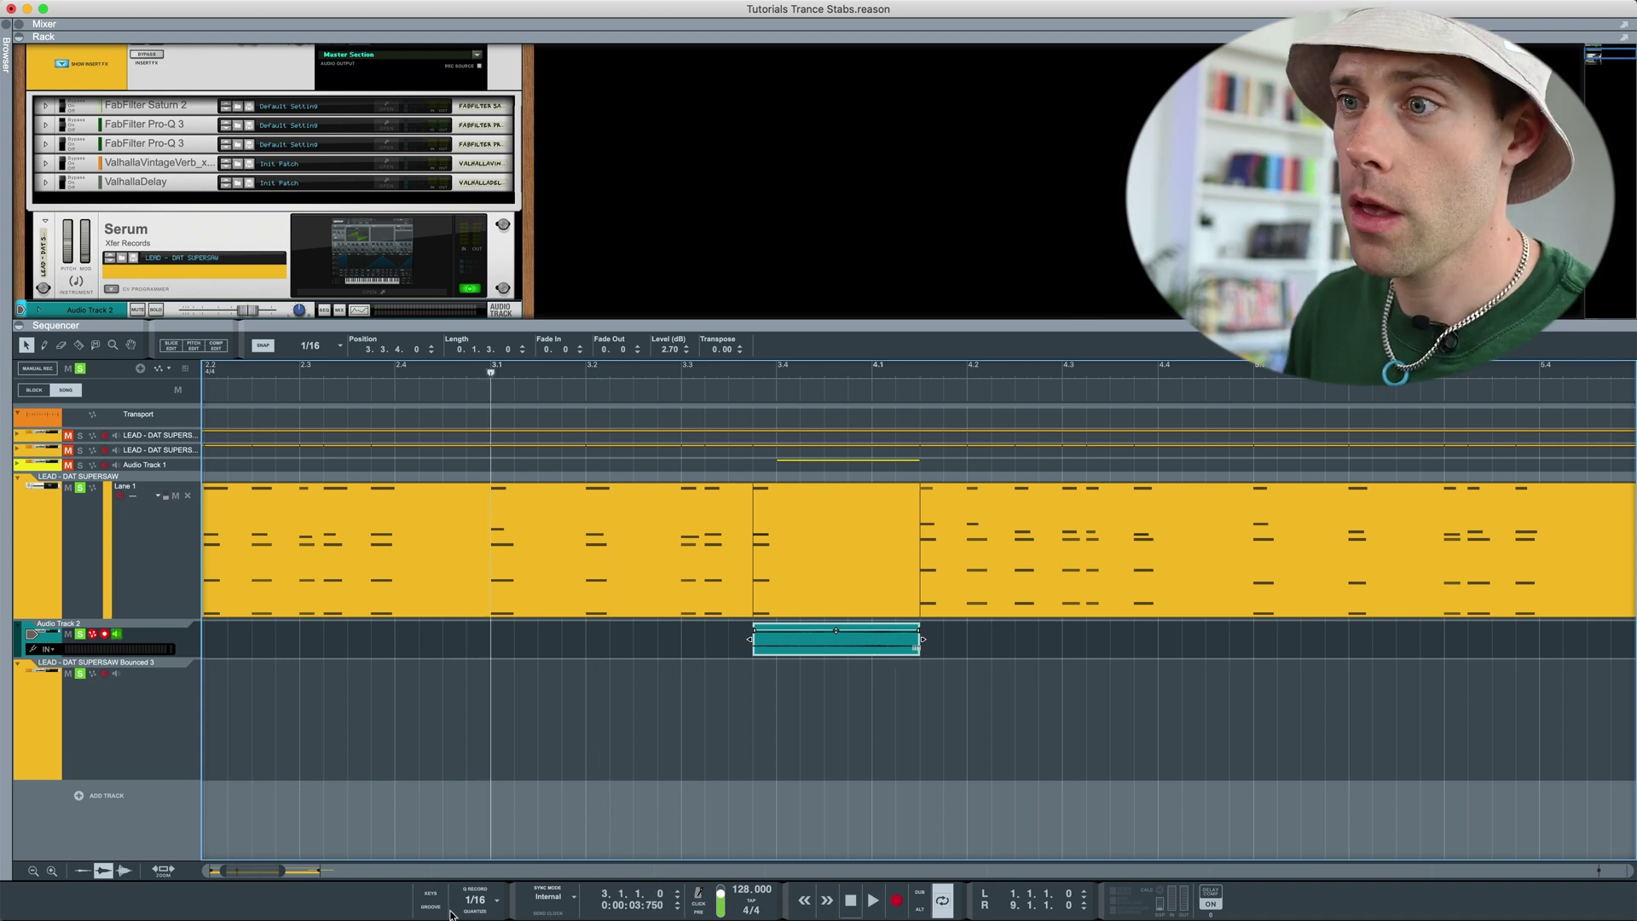
{"action": "left_click_drag", "start_coordinate": [321, 871], "coordinate": [357, 867]}
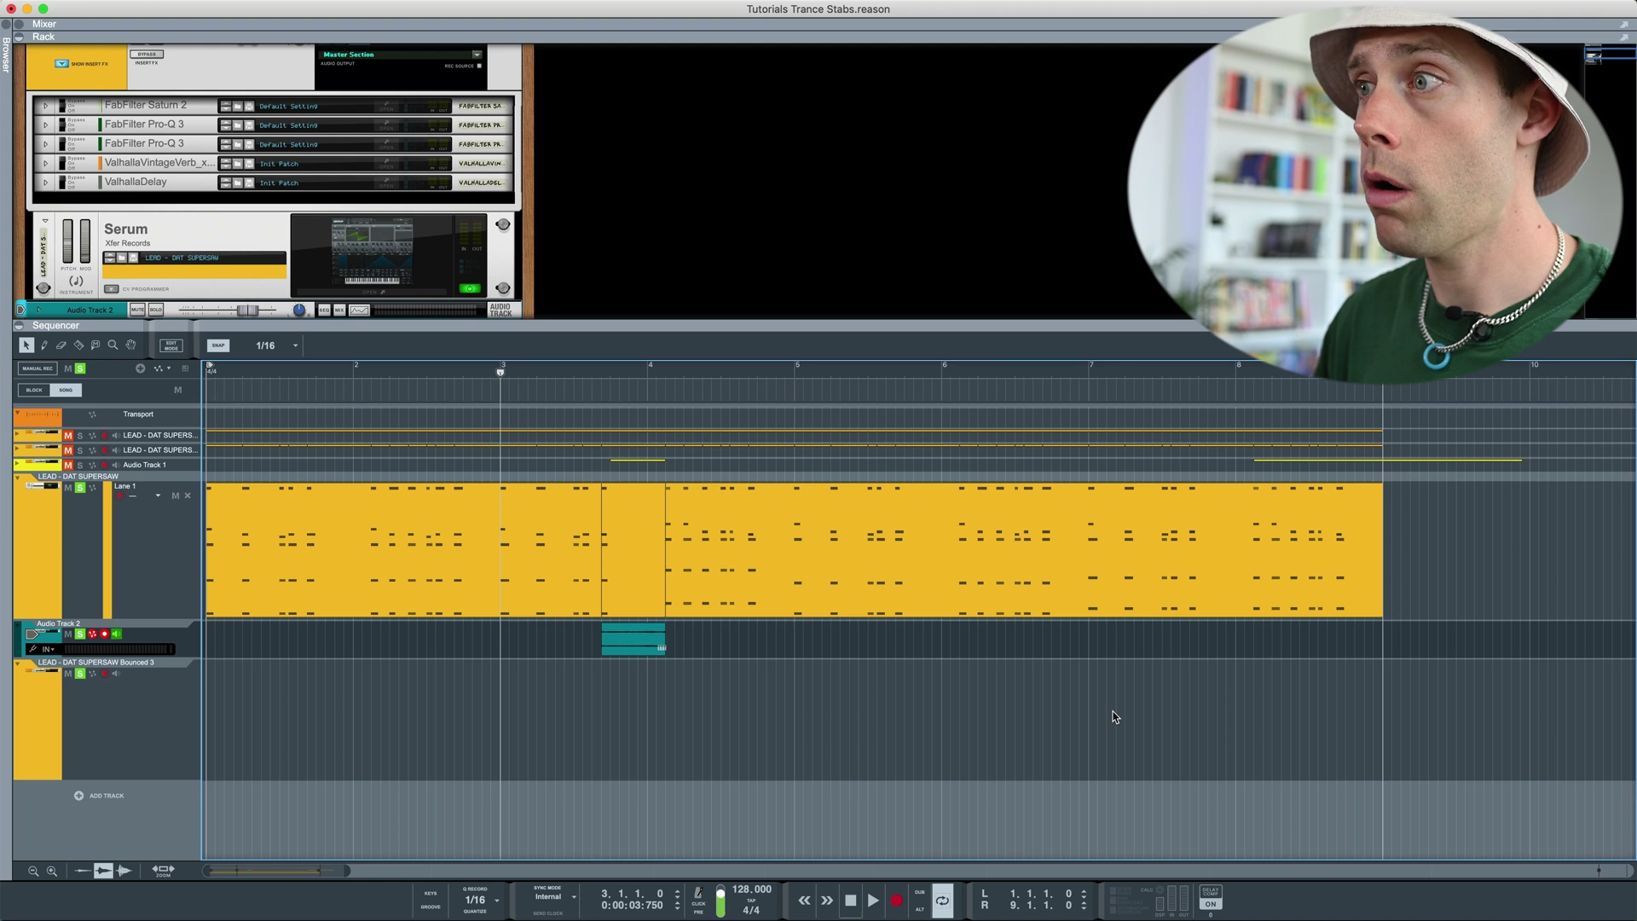
- At bar 5.3.4, set the second Pro-Q 3 low cut to ~176 Hz and high cut to ~7 kHz
{"action": "left_click", "coordinate": [894, 372]}
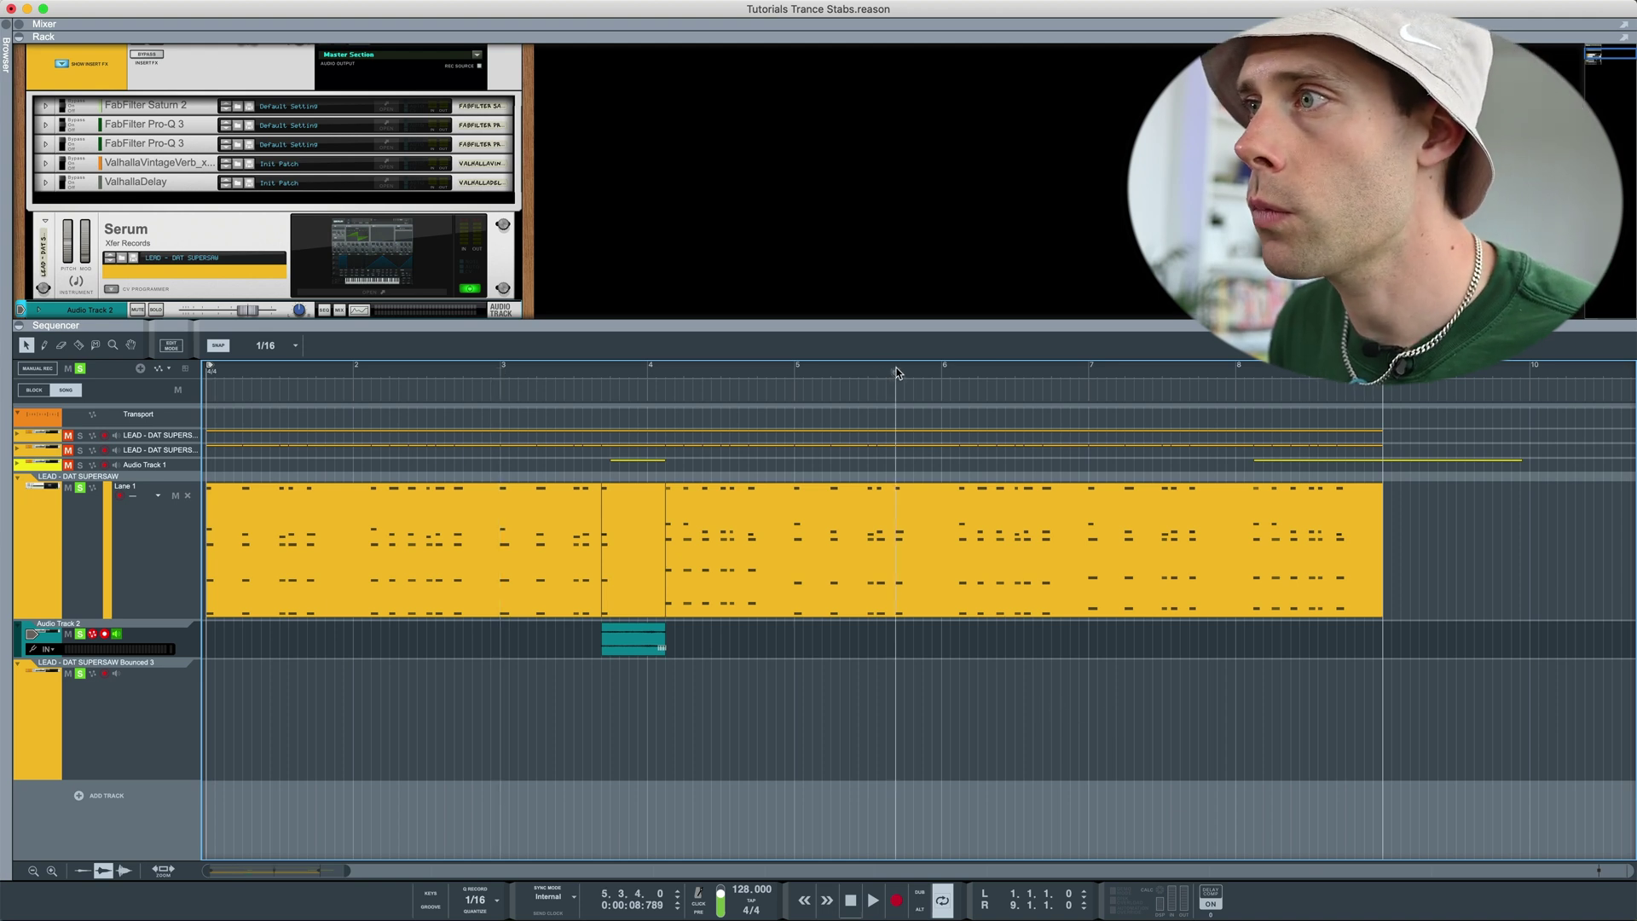
{"action": "left_click", "coordinate": [65, 169]}
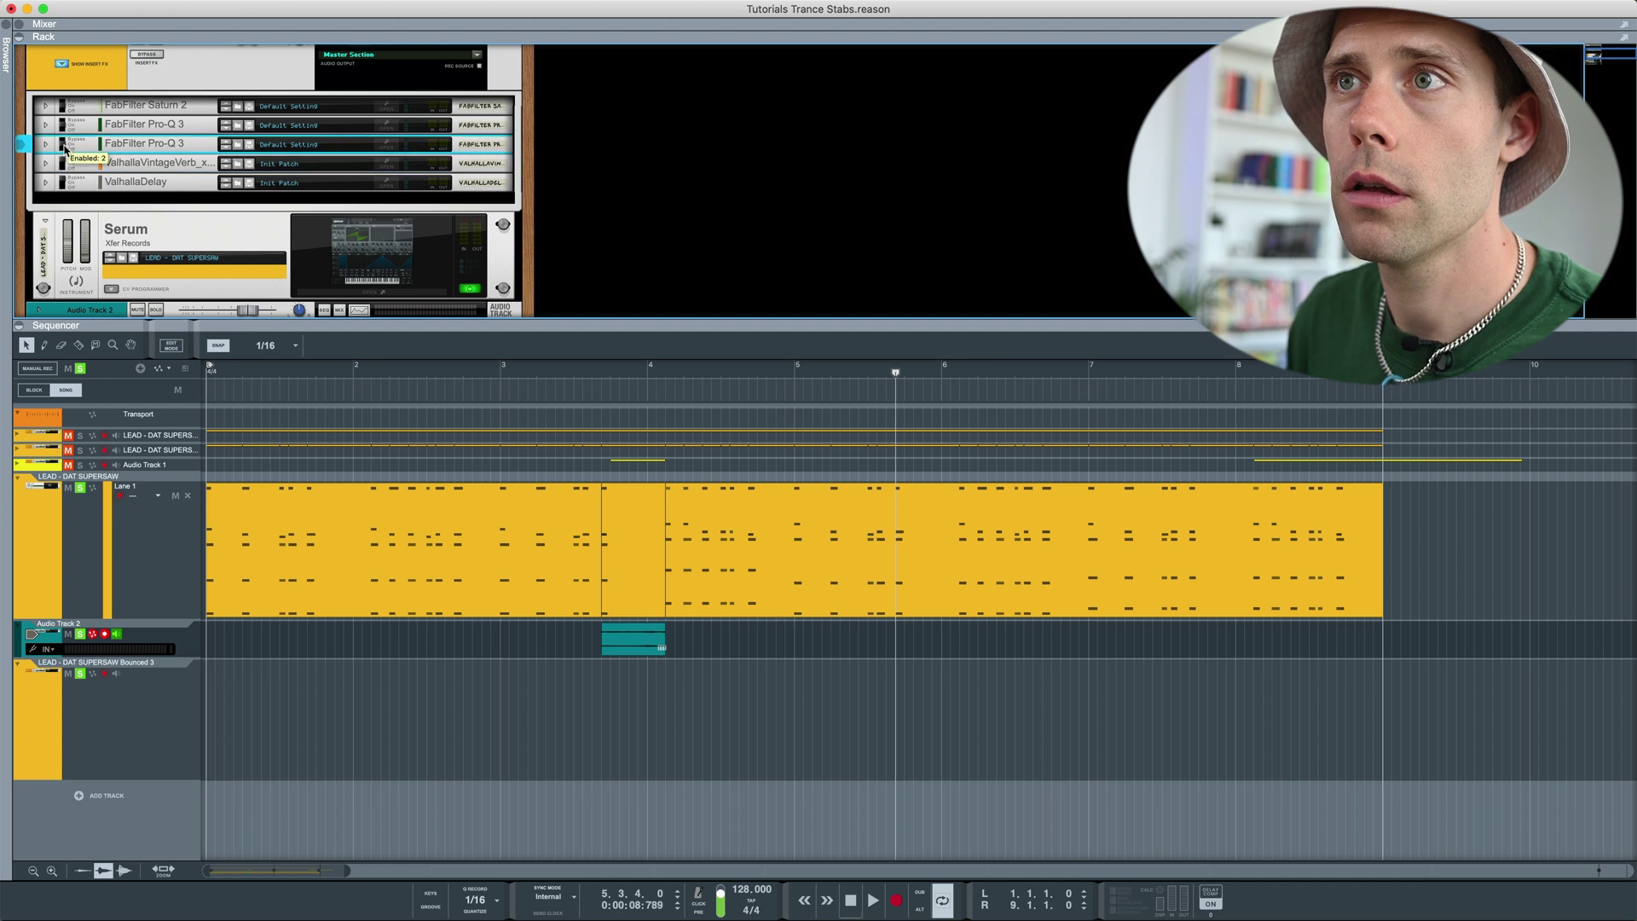
{"action": "left_click", "coordinate": [62, 183]}
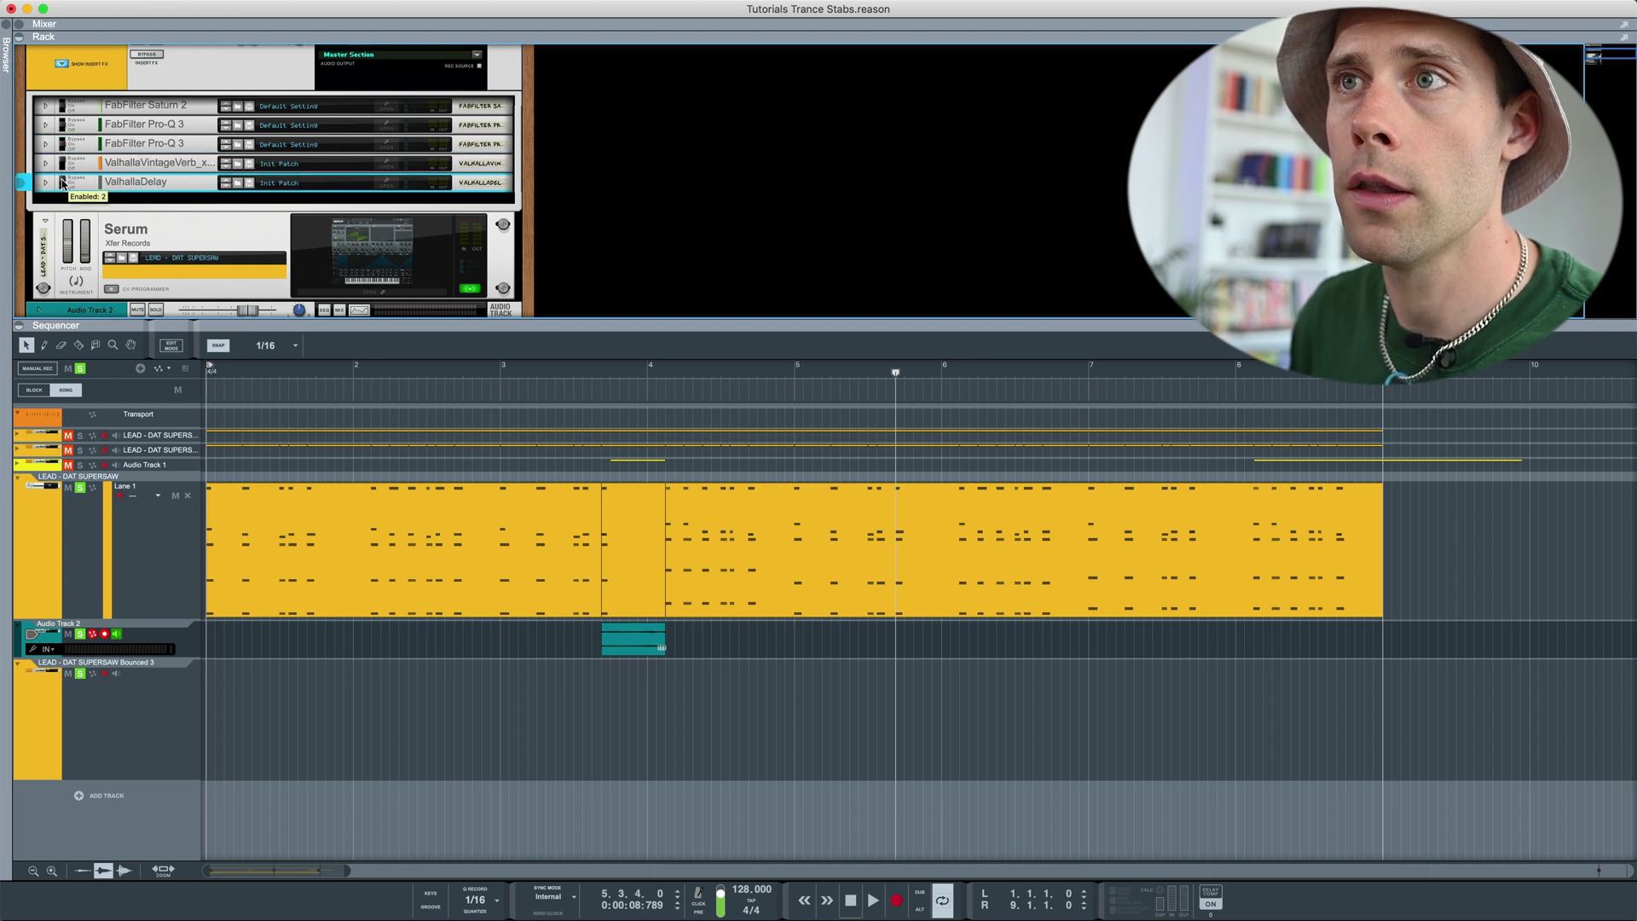
{"action": "double_click", "coordinate": [384, 152]}
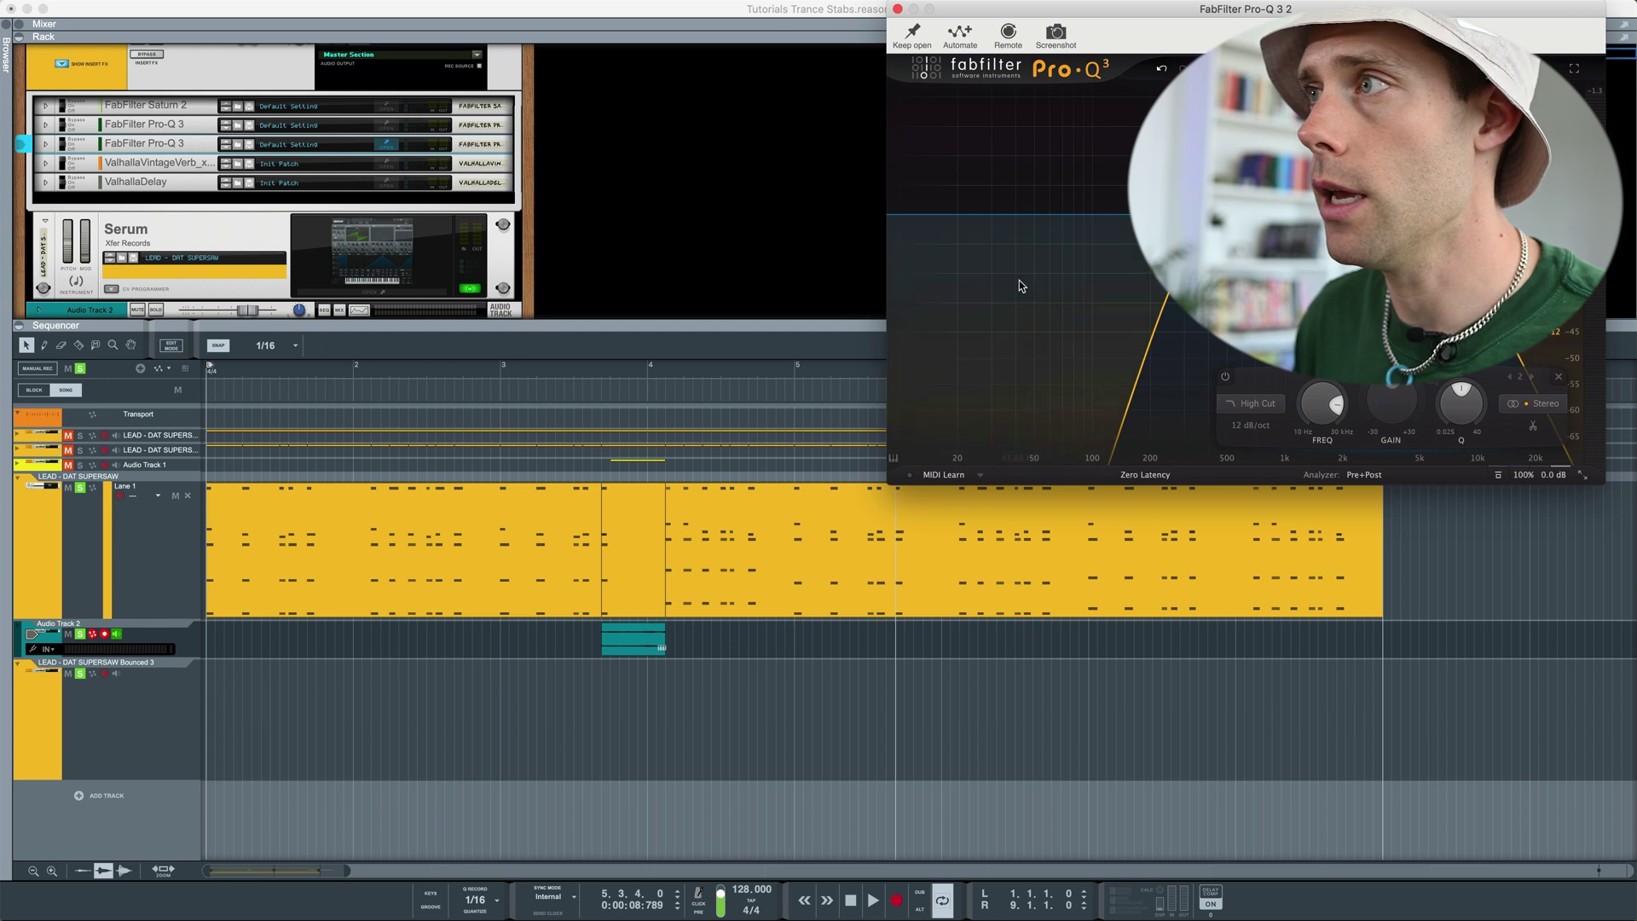
{"action": "left_click_drag", "start_coordinate": [1096, 214], "coordinate": [1140, 214]}
{"action": "left_click_drag", "start_coordinate": [1450, 214], "coordinate": [1406, 214]}
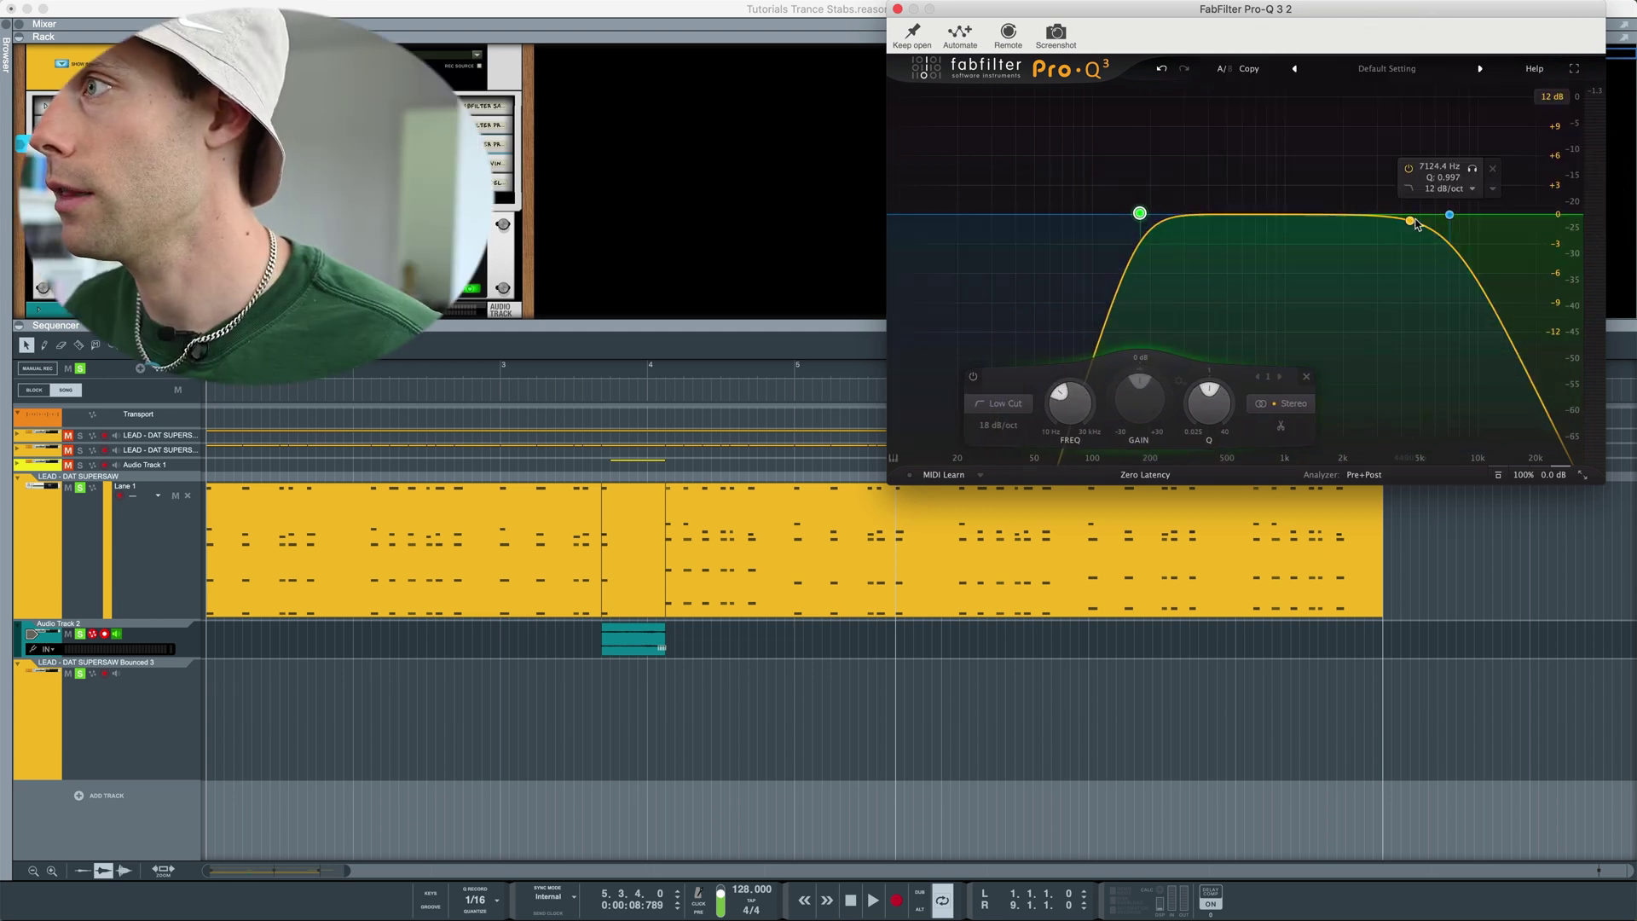
{"action": "left_click", "coordinate": [897, 8]}
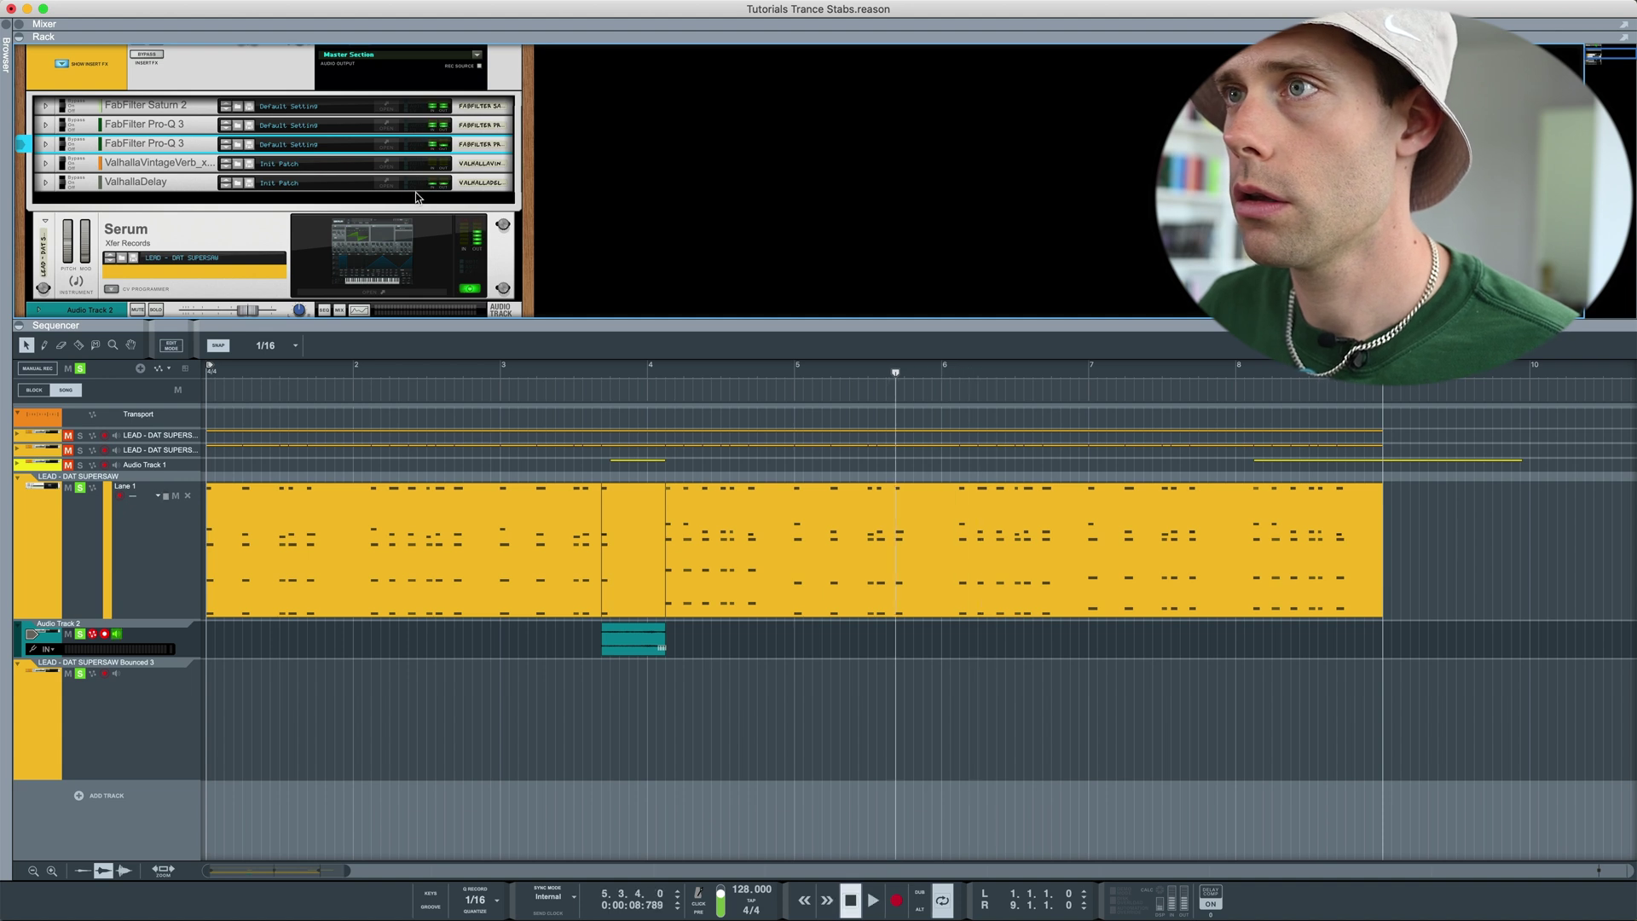
- Set ValhallaDelay's right delay to 1/8 and audition it
{"action": "double_click", "coordinate": [394, 186]}
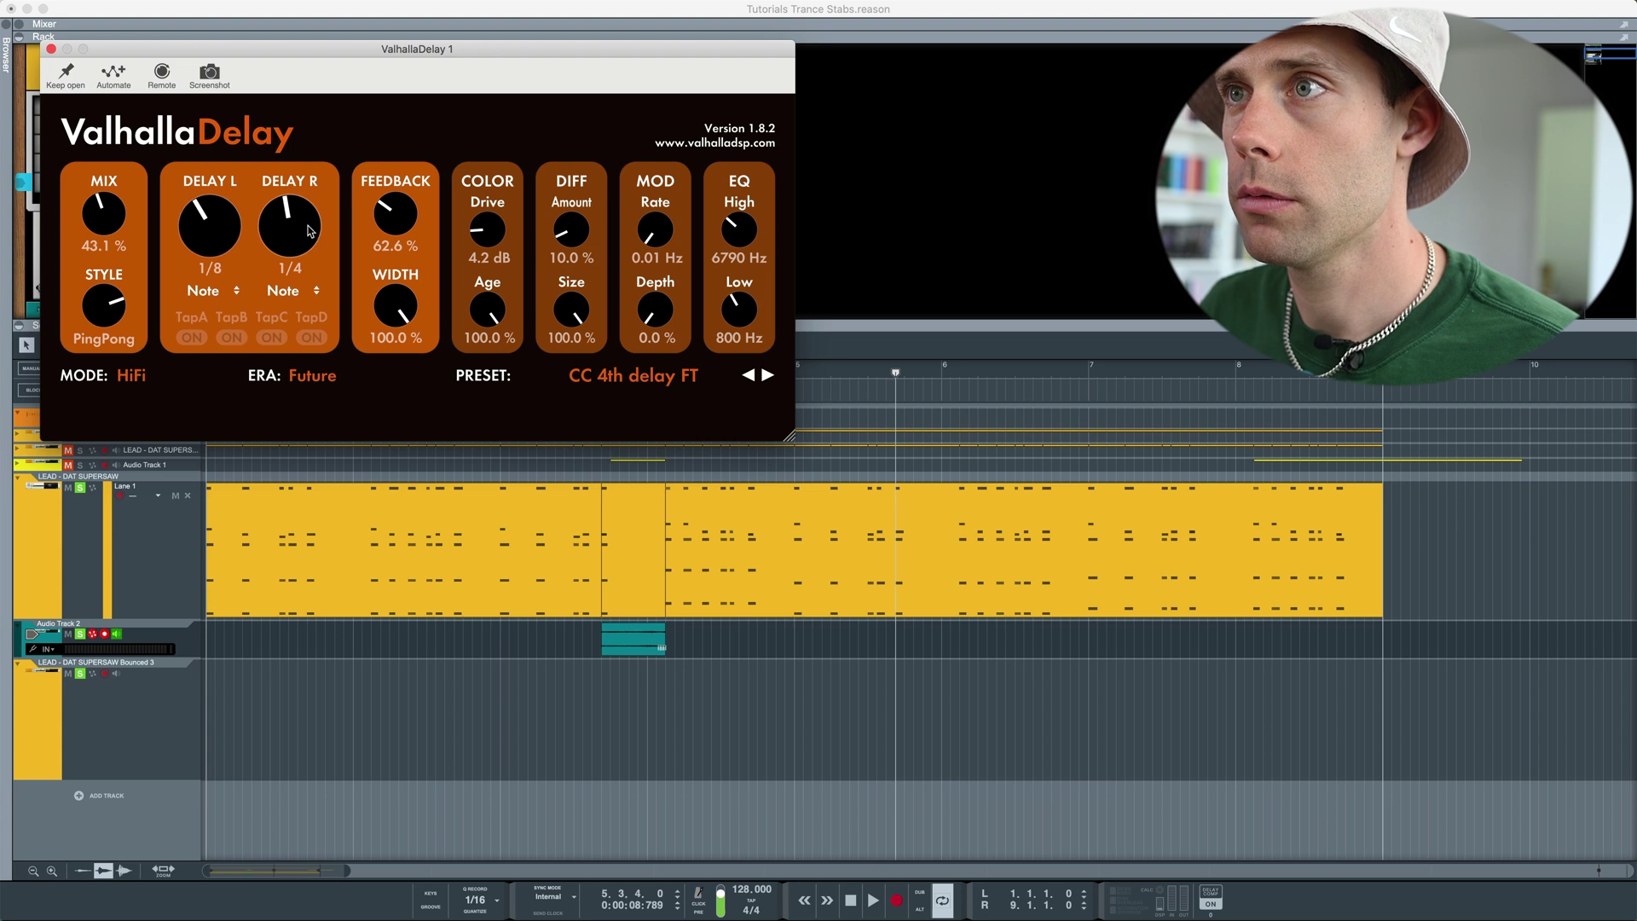
{"action": "key", "text": "space"}
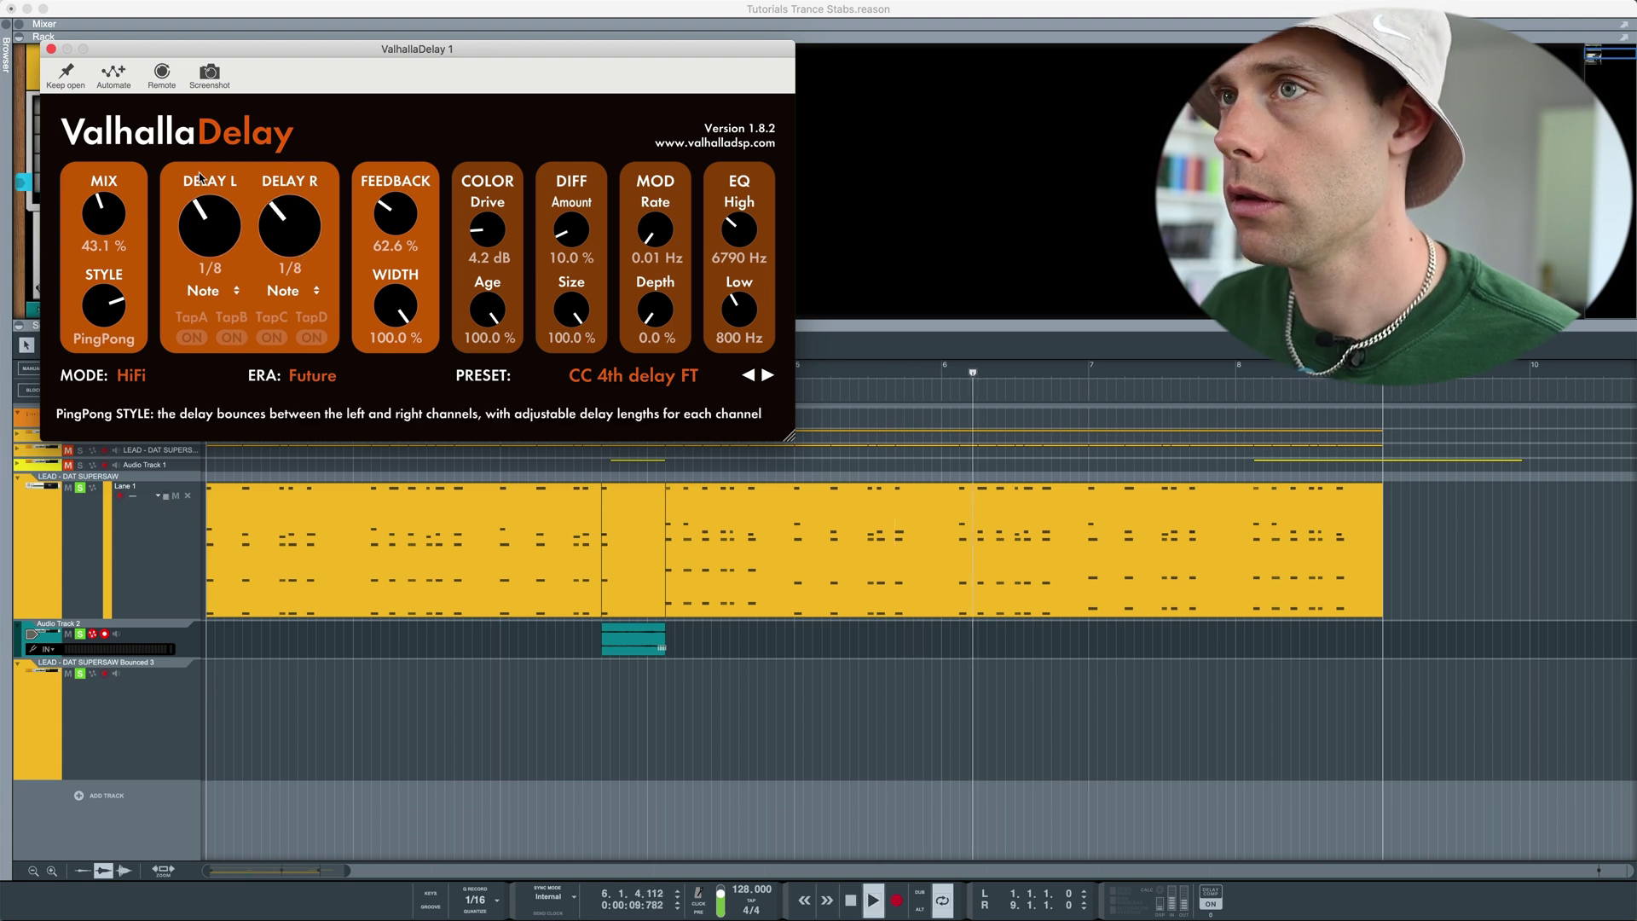
{"action": "left_click", "coordinate": [52, 48]}
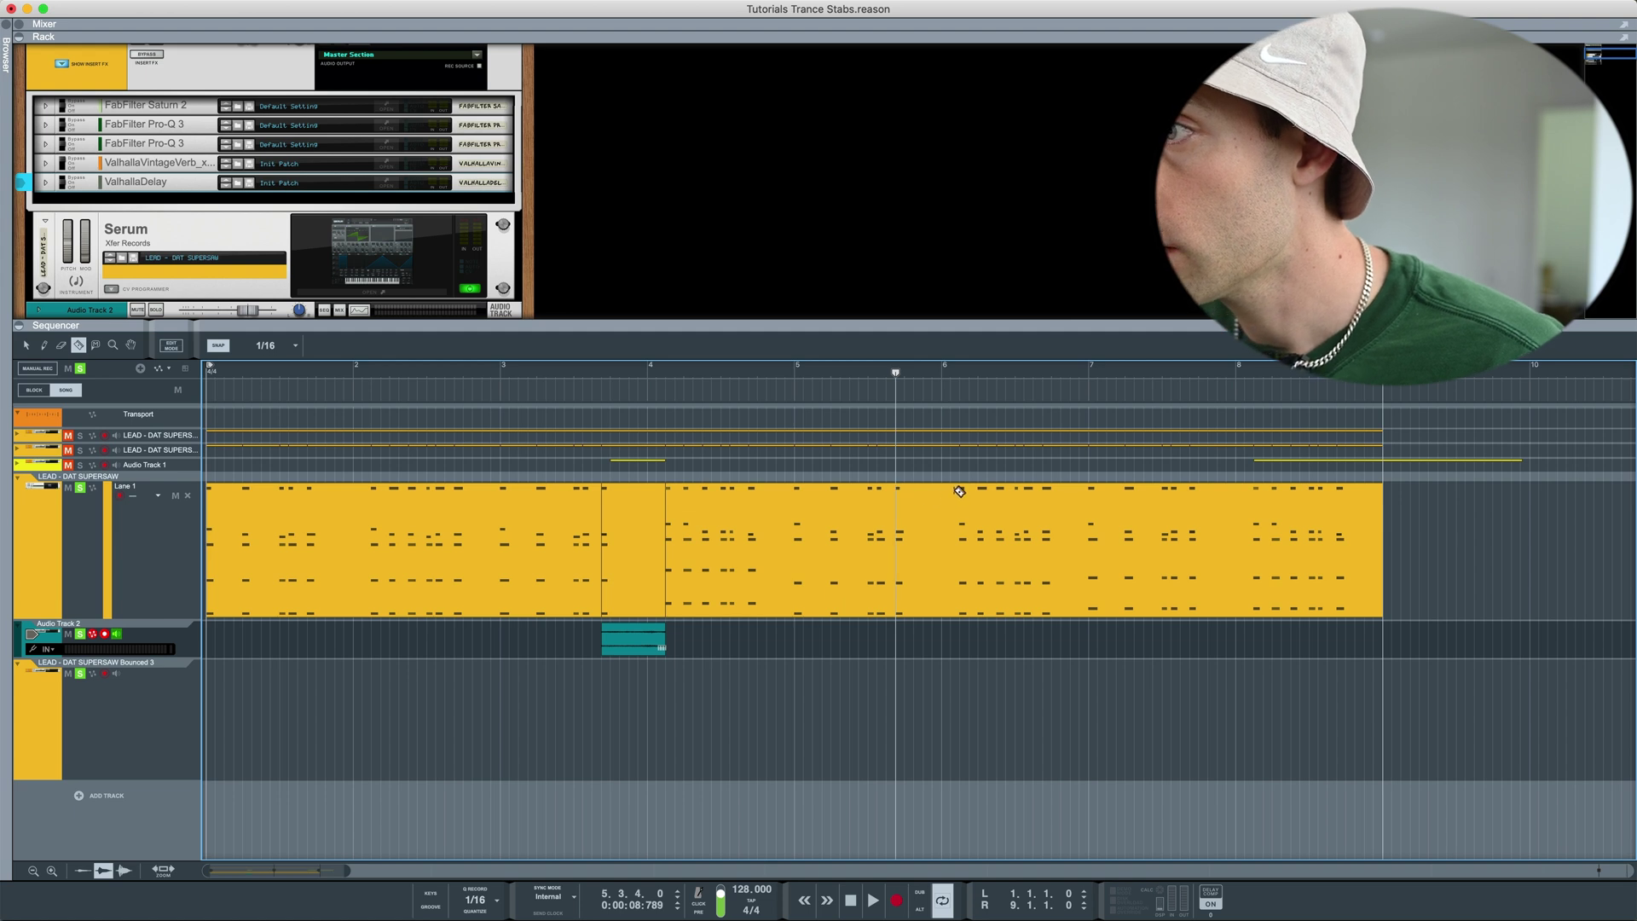
- Bounce the bar 5.3 lead slice to a new audio track and unmute the original slice
{"action": "key", "text": "q"}
{"action": "right_click", "coordinate": [929, 526]}
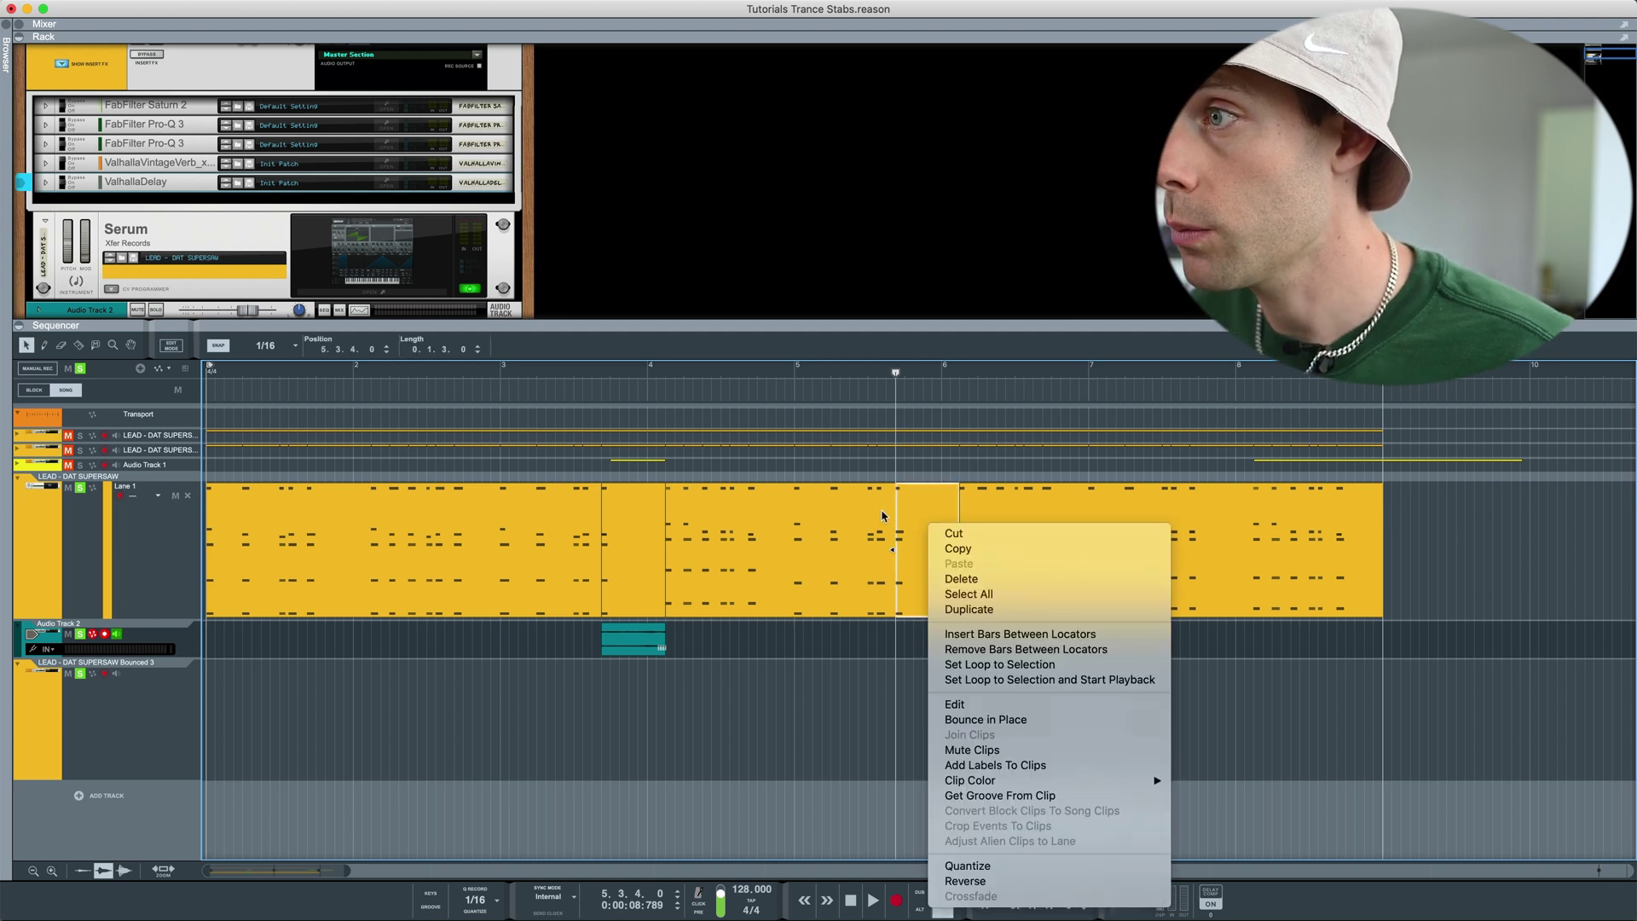
{"action": "key", "text": "Escape"}
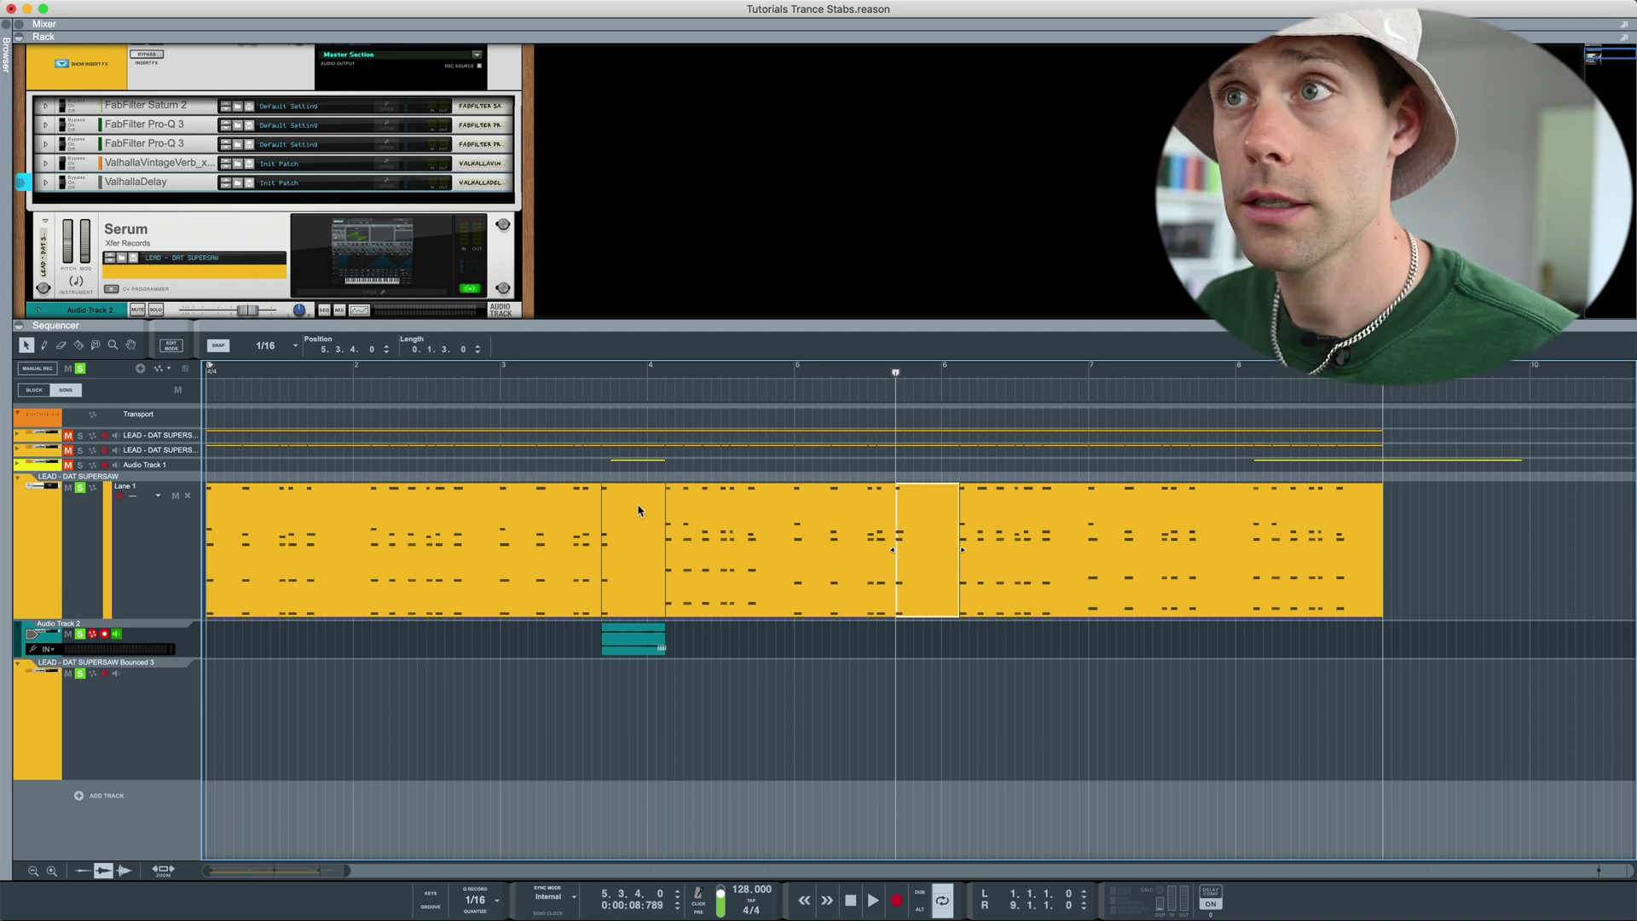
{"action": "right_click", "coordinate": [911, 535]}
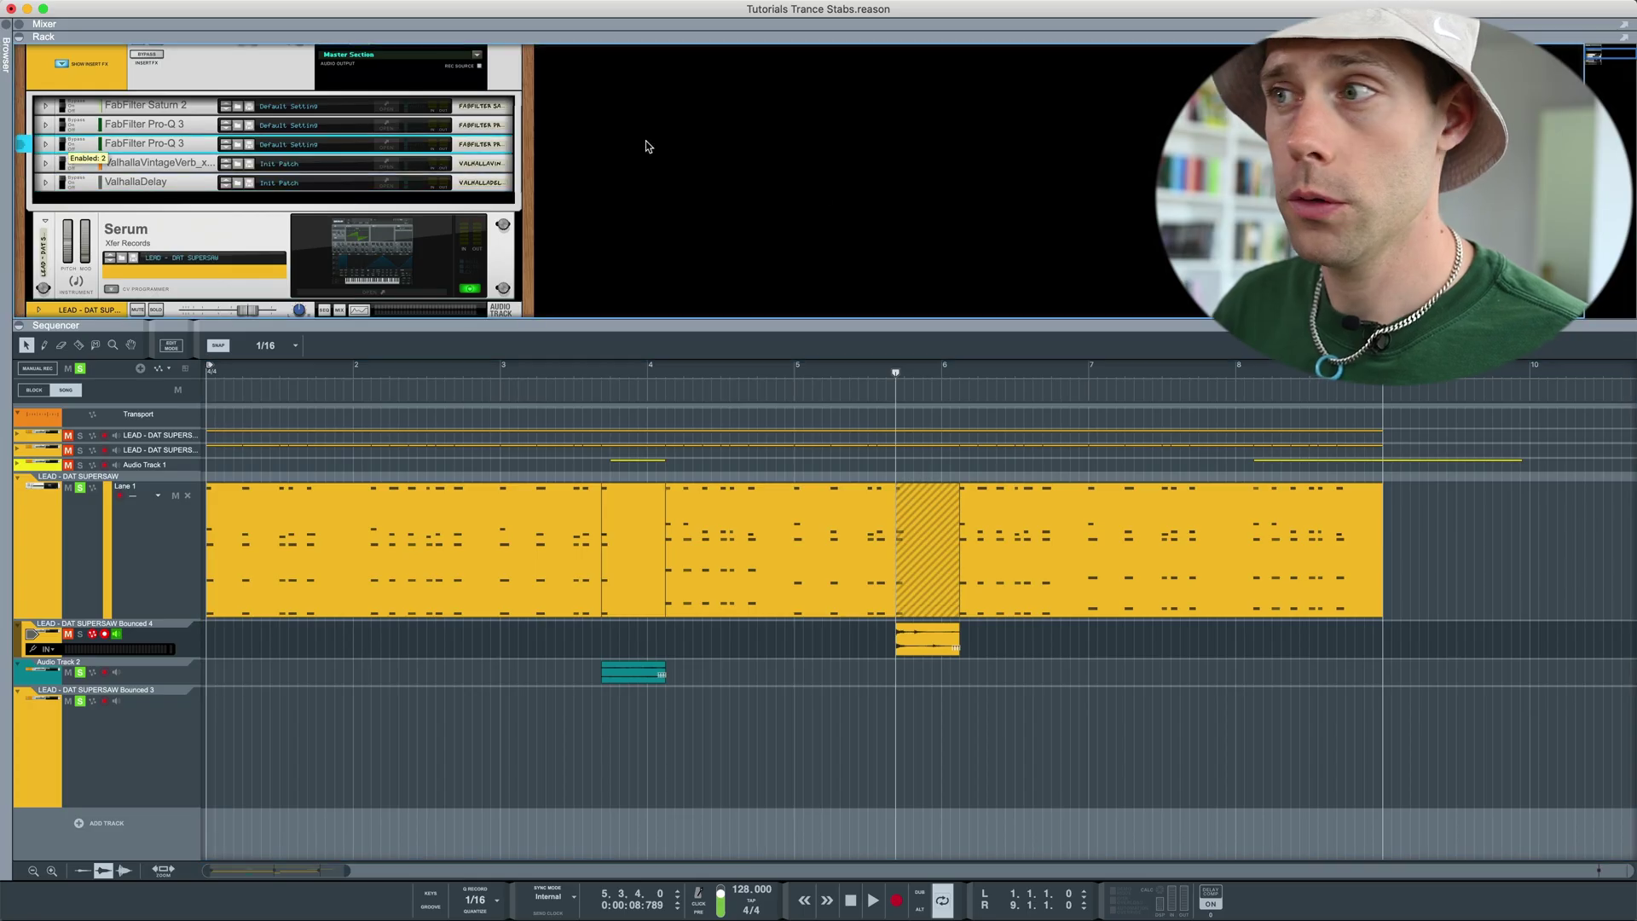
{"action": "left_click", "coordinate": [869, 375]}
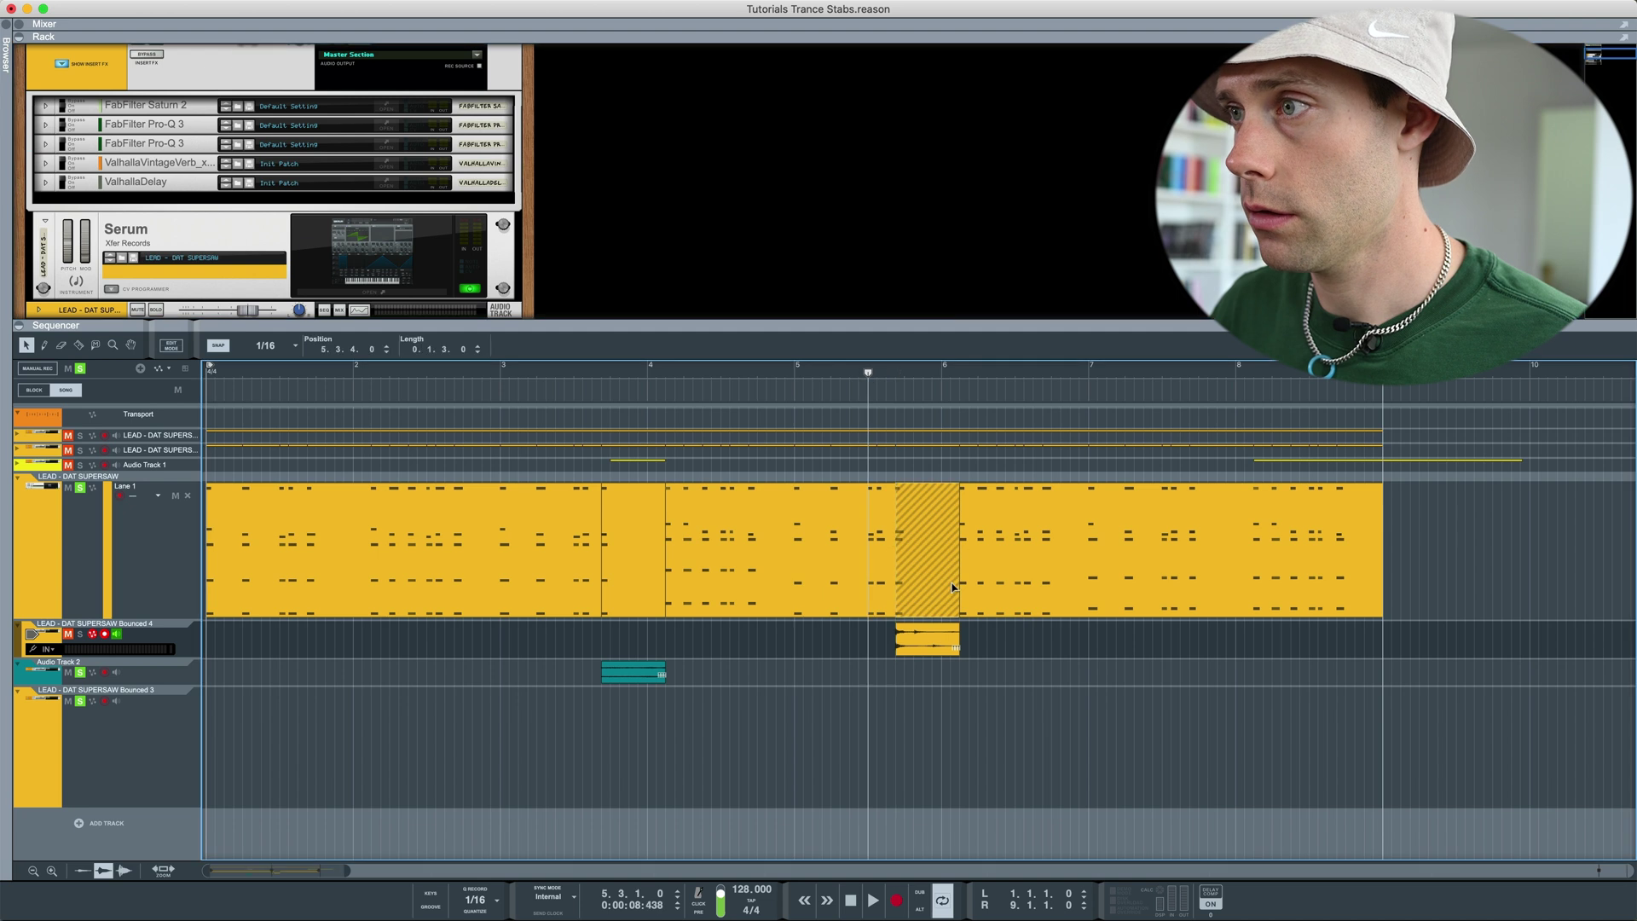
{"action": "left_click", "coordinate": [953, 589]}
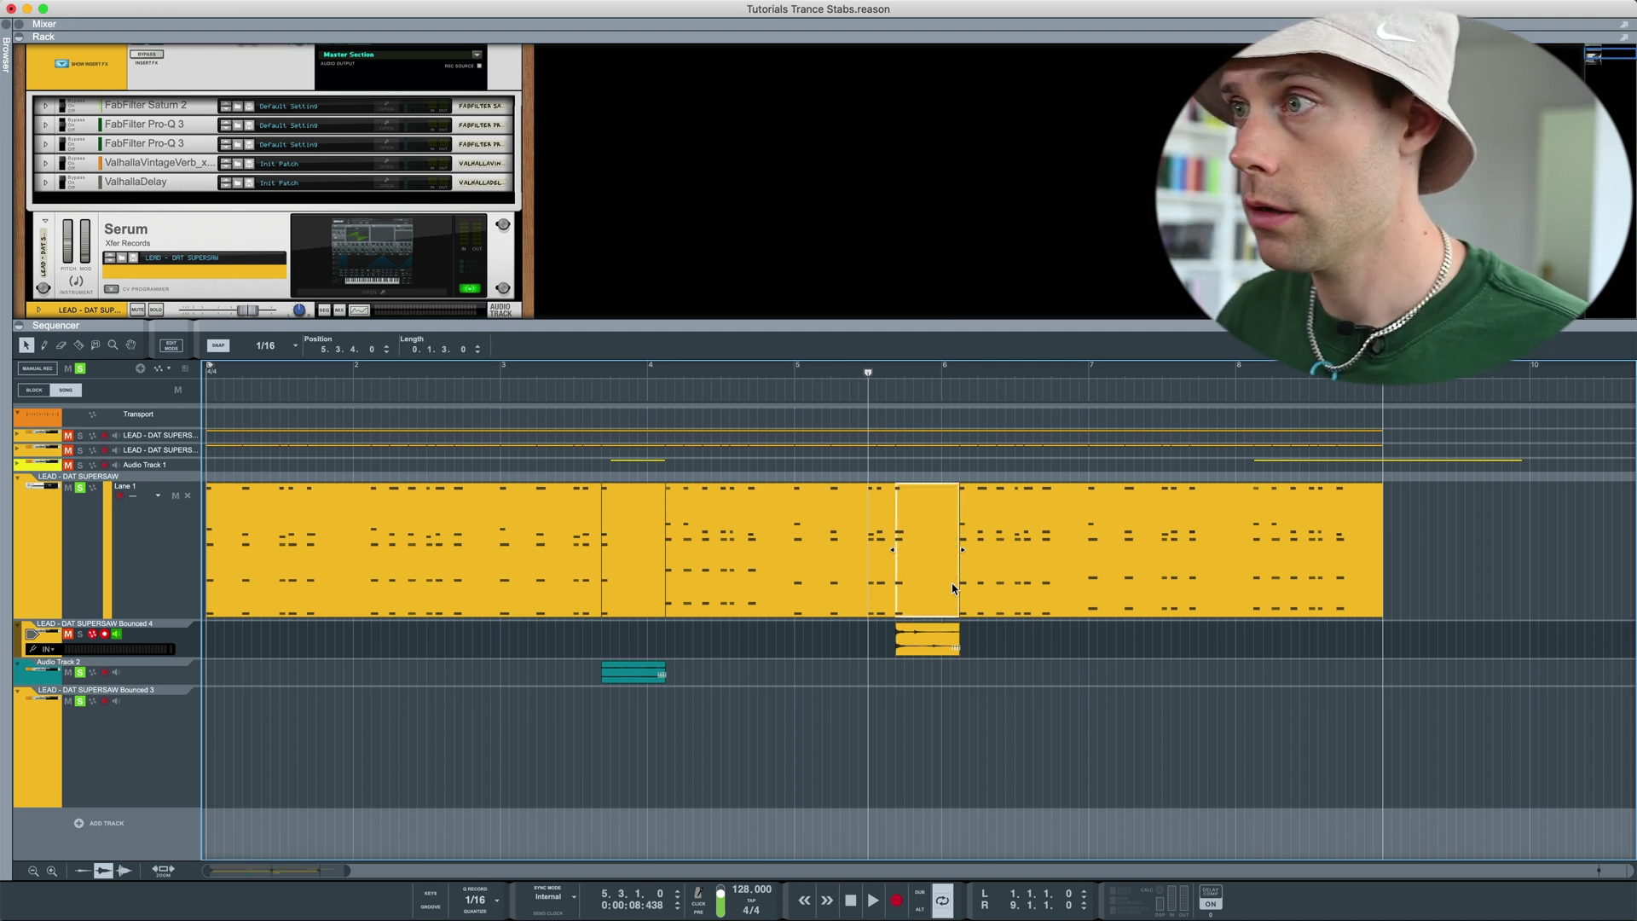
{"action": "left_click", "coordinate": [877, 570]}
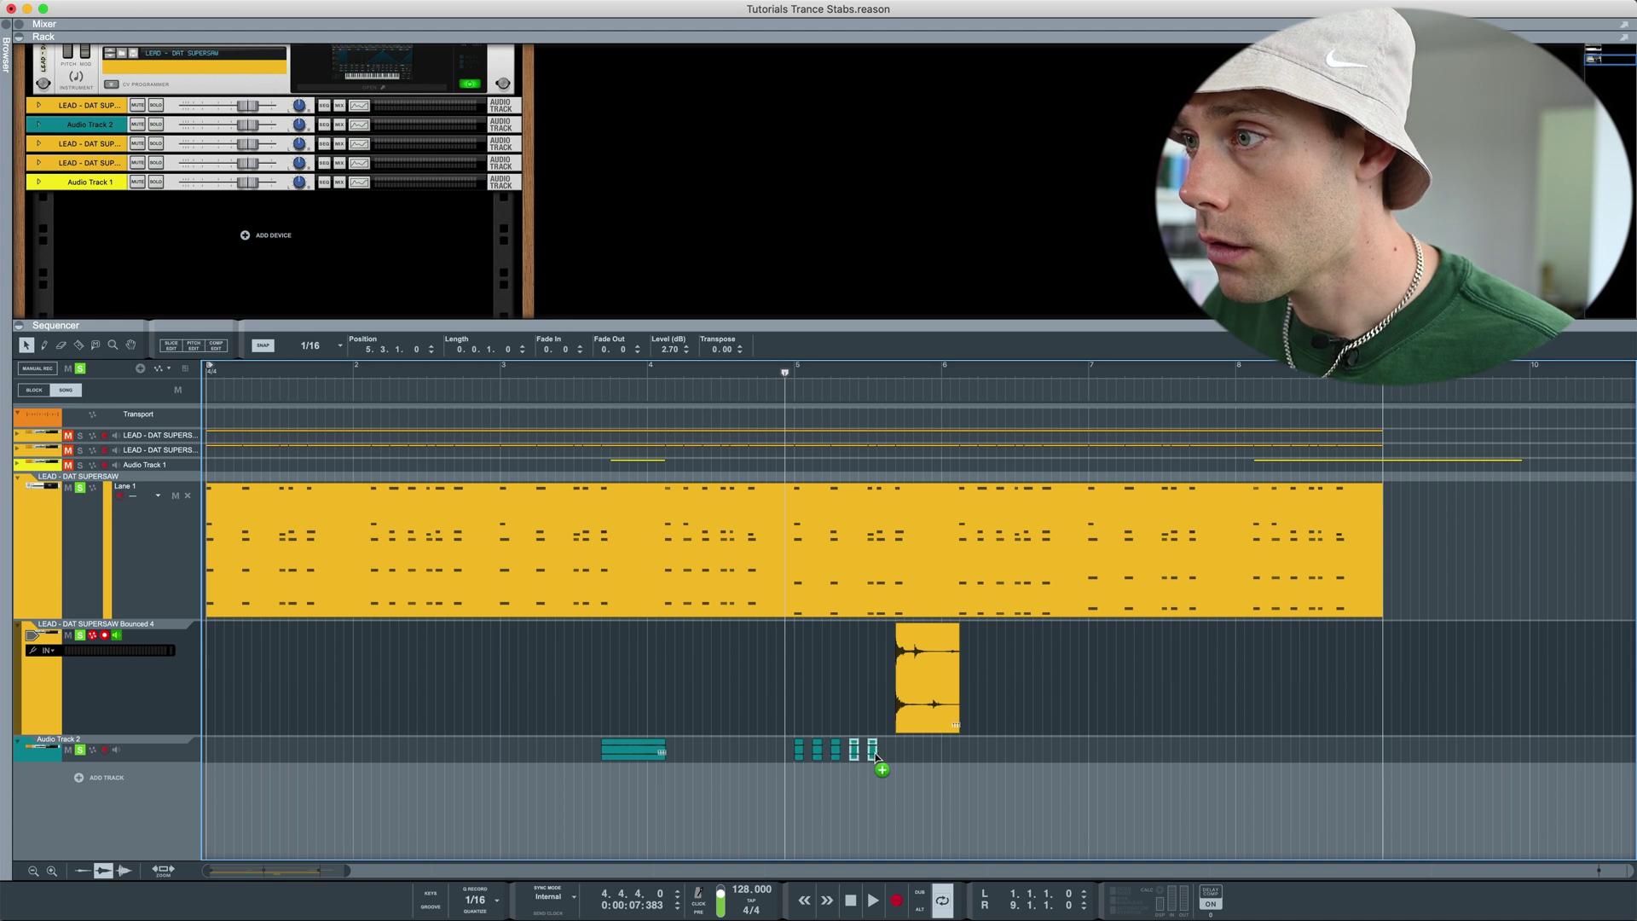
- Audition the chopped stabs, then reverse the Bounced 4 delay-throw clip and play it back
{"action": "left_click", "coordinate": [881, 860]}
{"action": "key", "text": "space"}
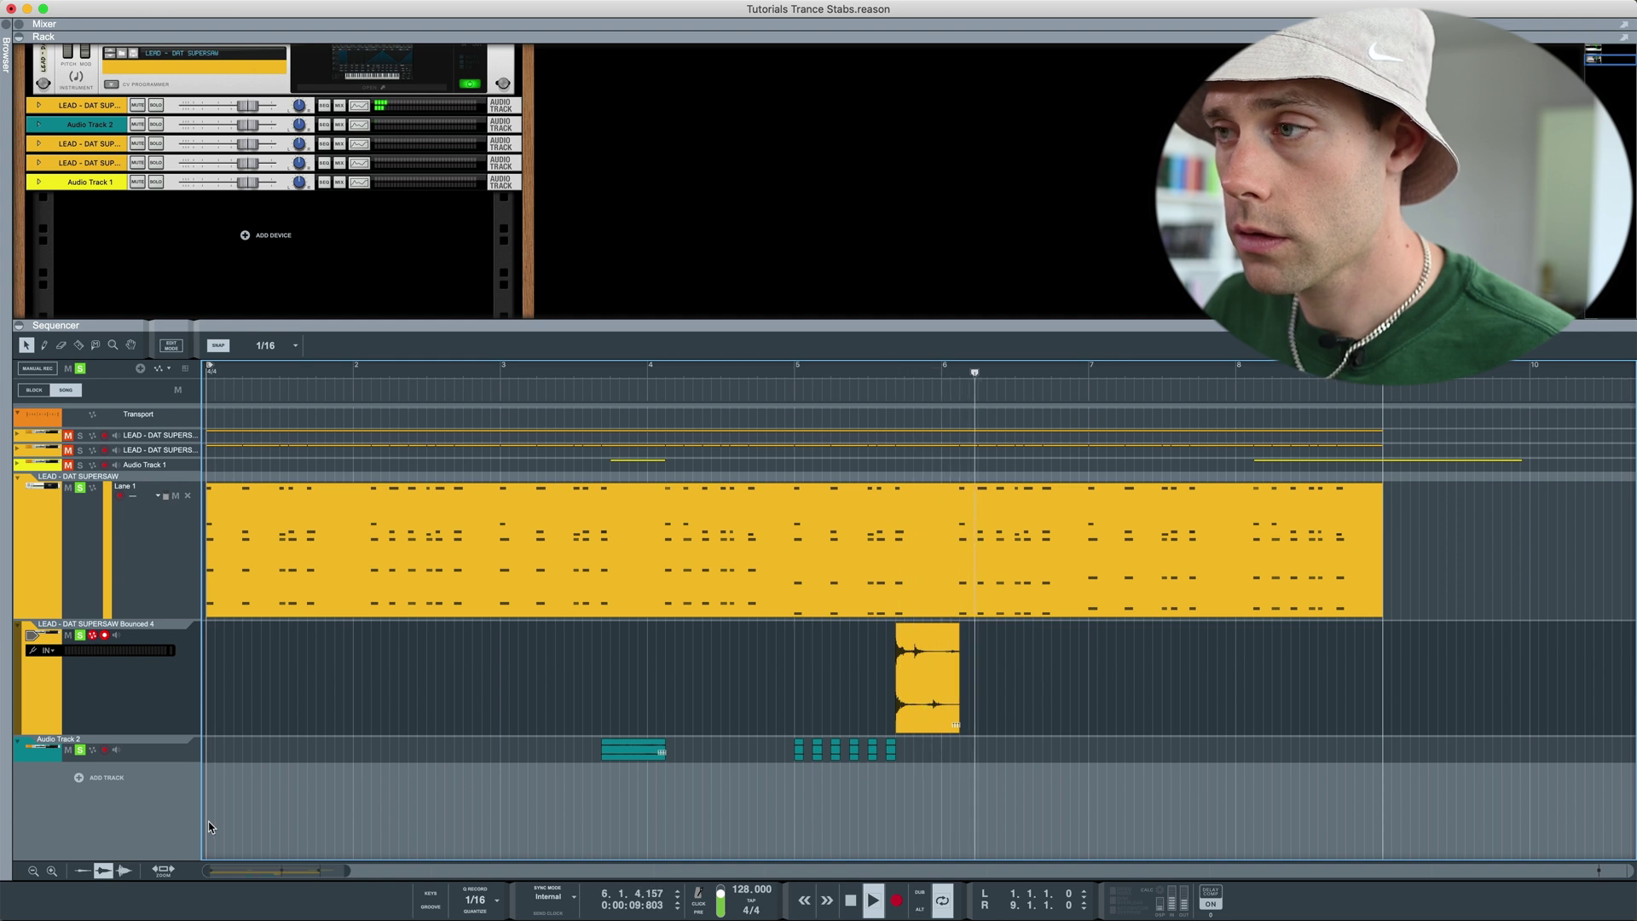
{"action": "key", "text": "space"}
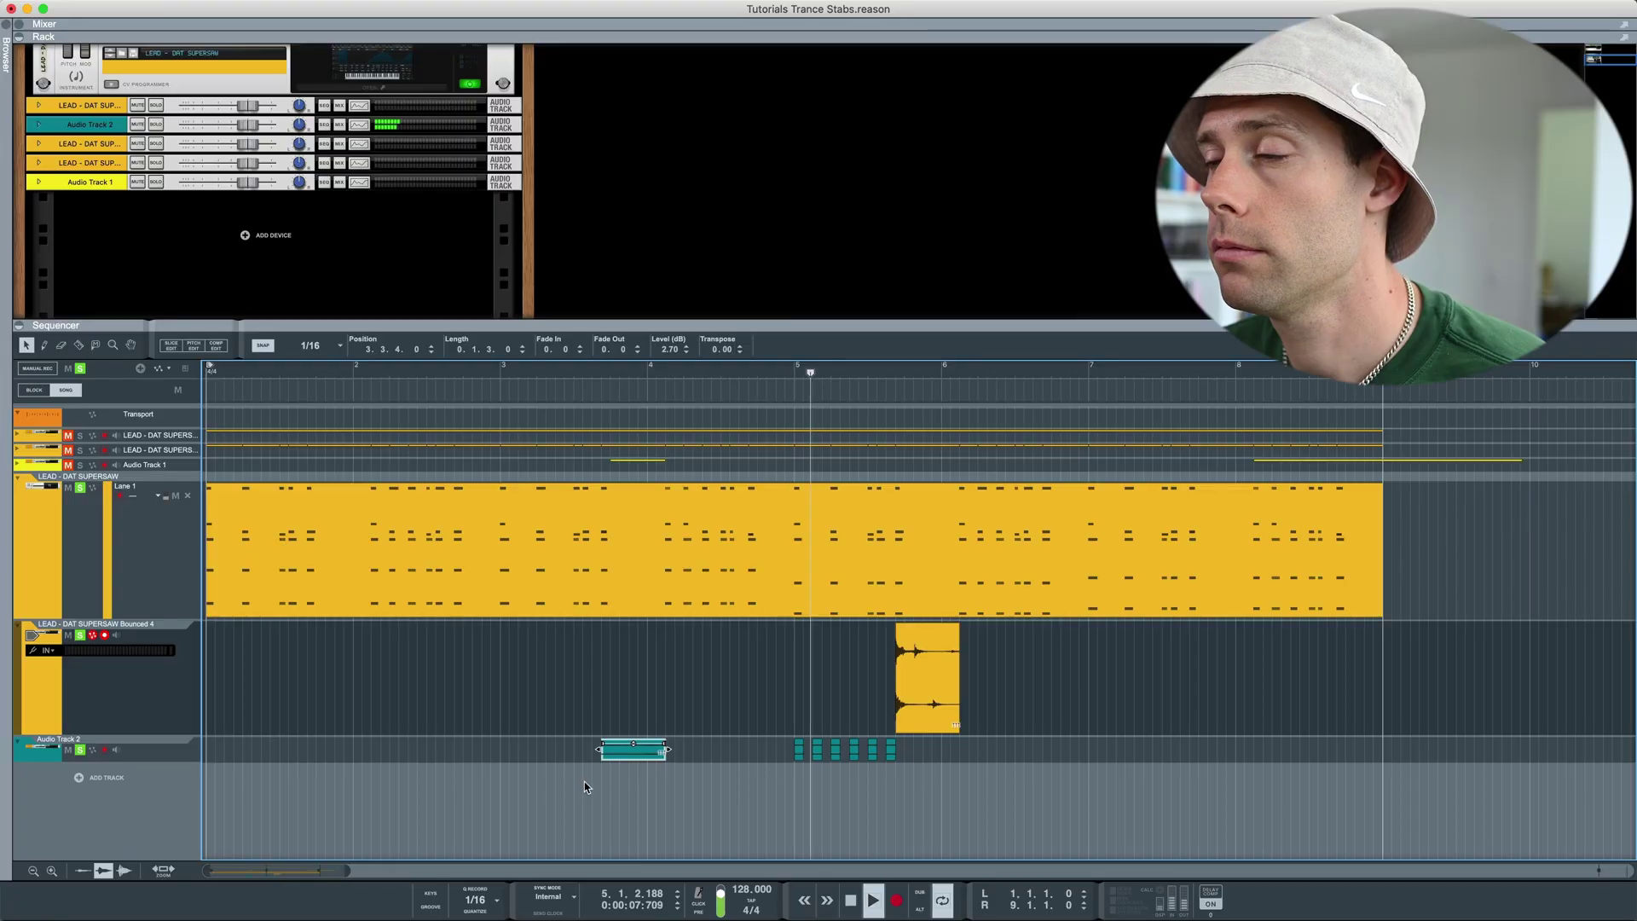
{"action": "right_click", "coordinate": [932, 700]}
{"action": "left_click", "coordinate": [986, 888]}
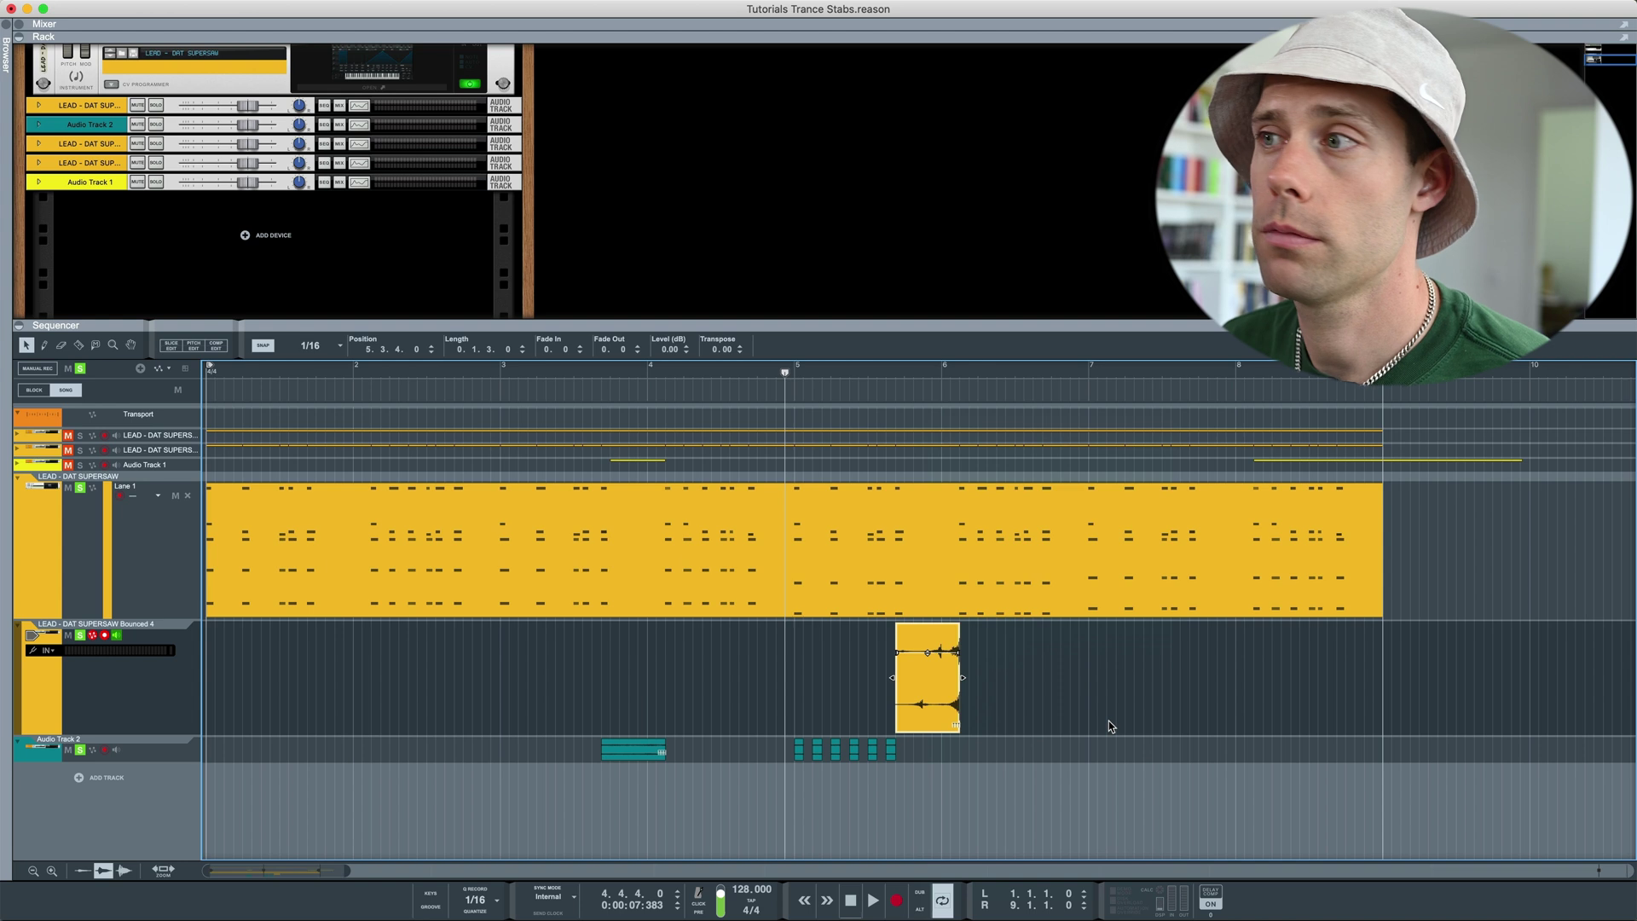
{"action": "key", "text": "space"}
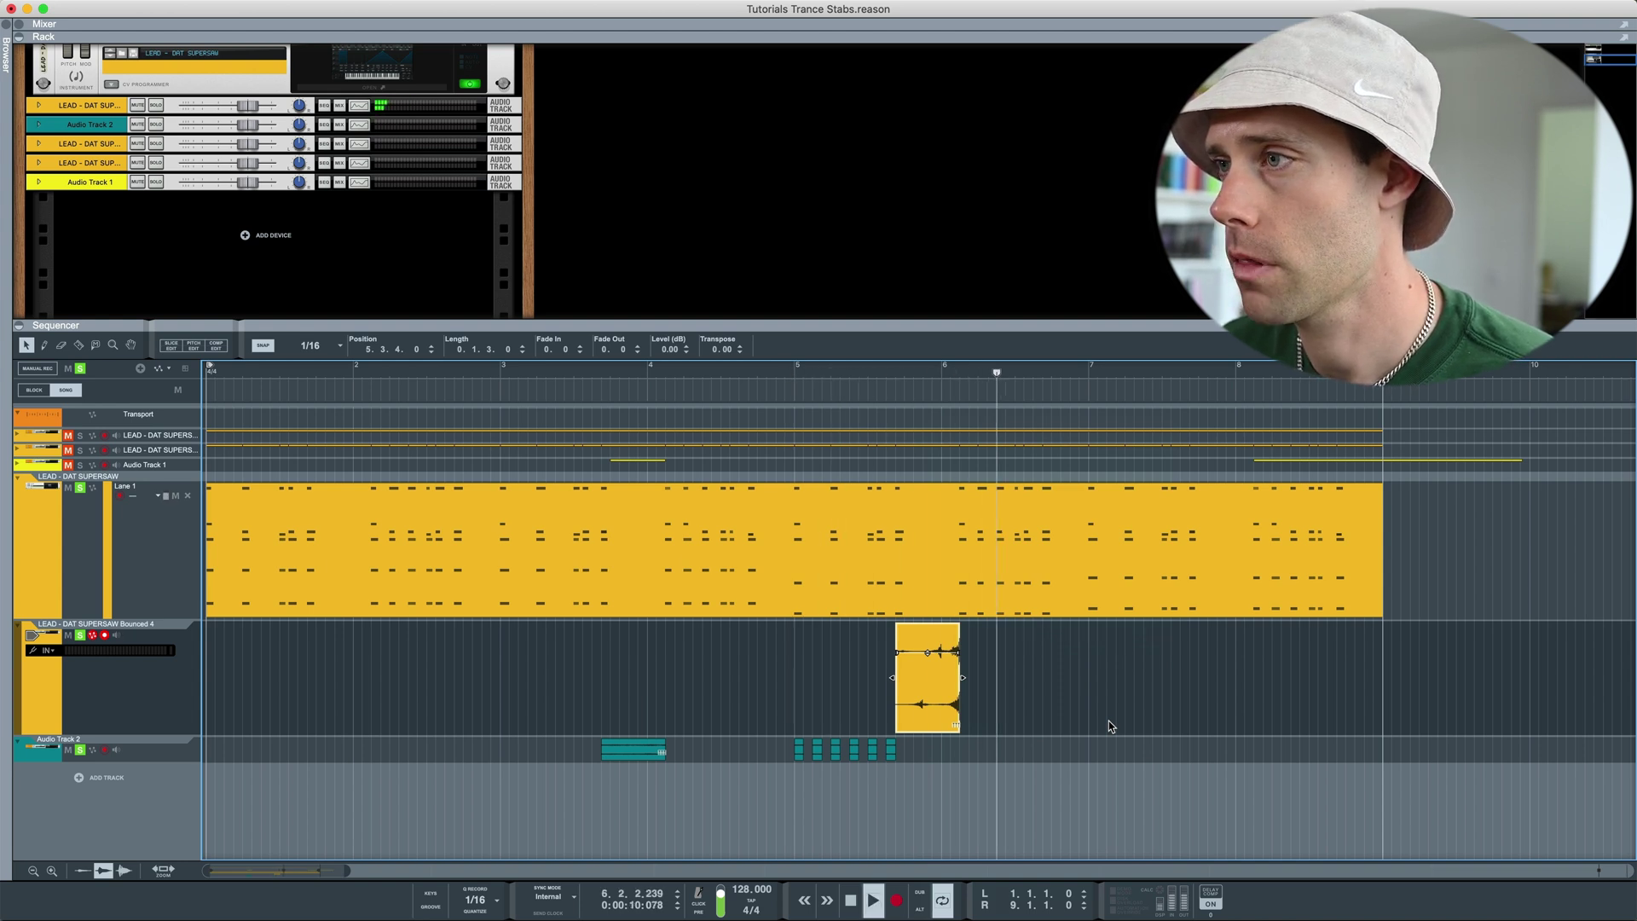
{"action": "key", "text": "space"}
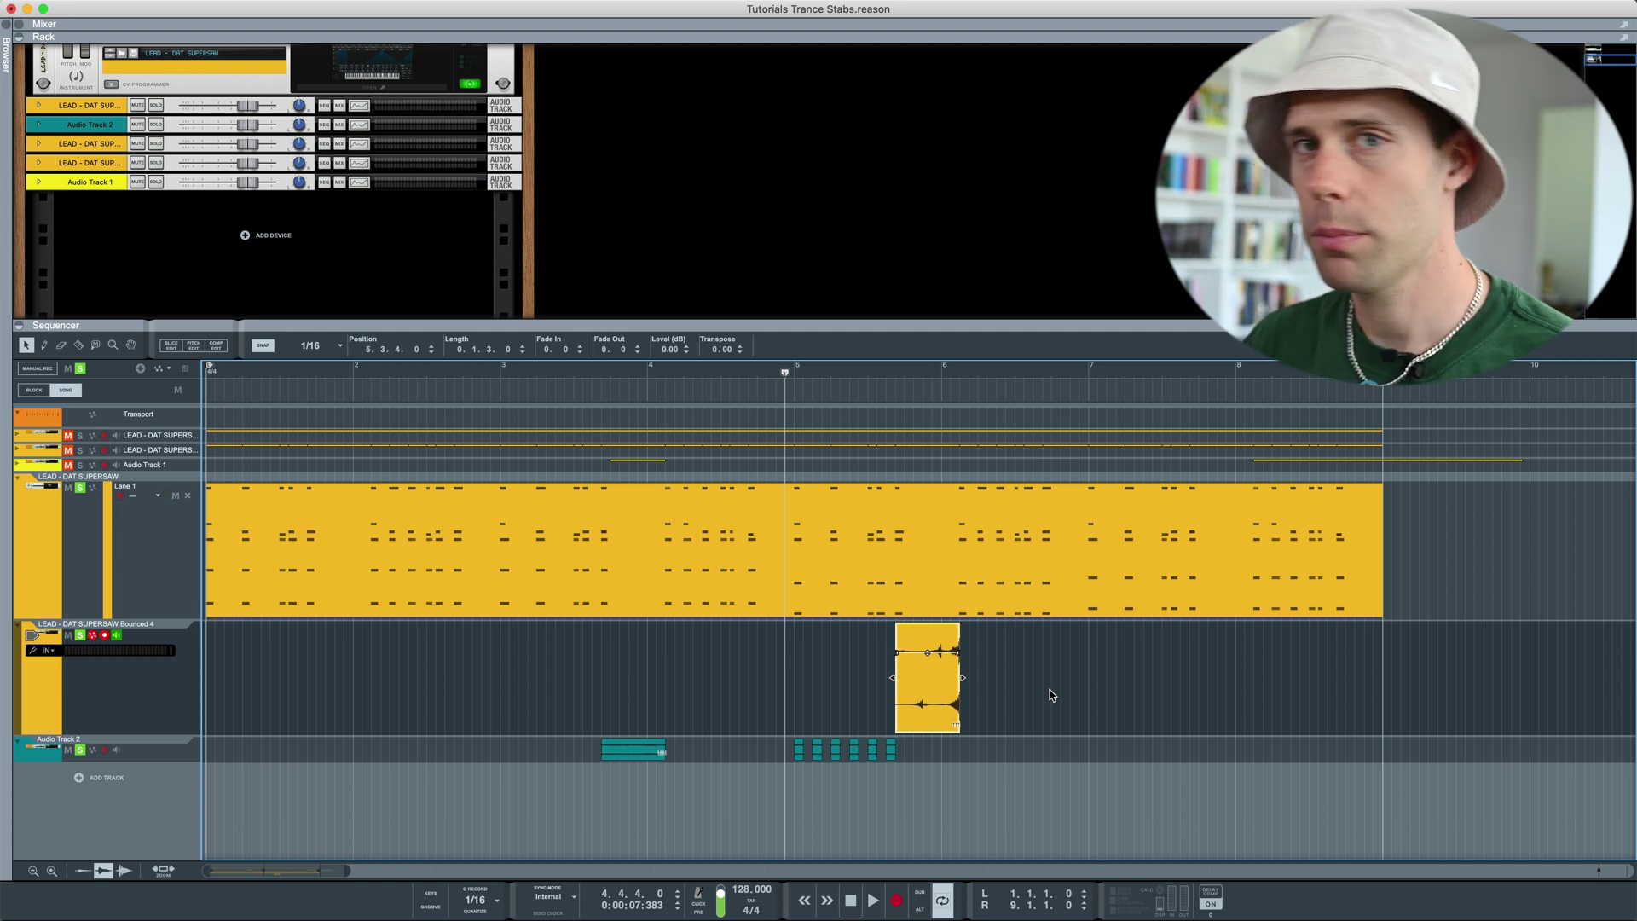